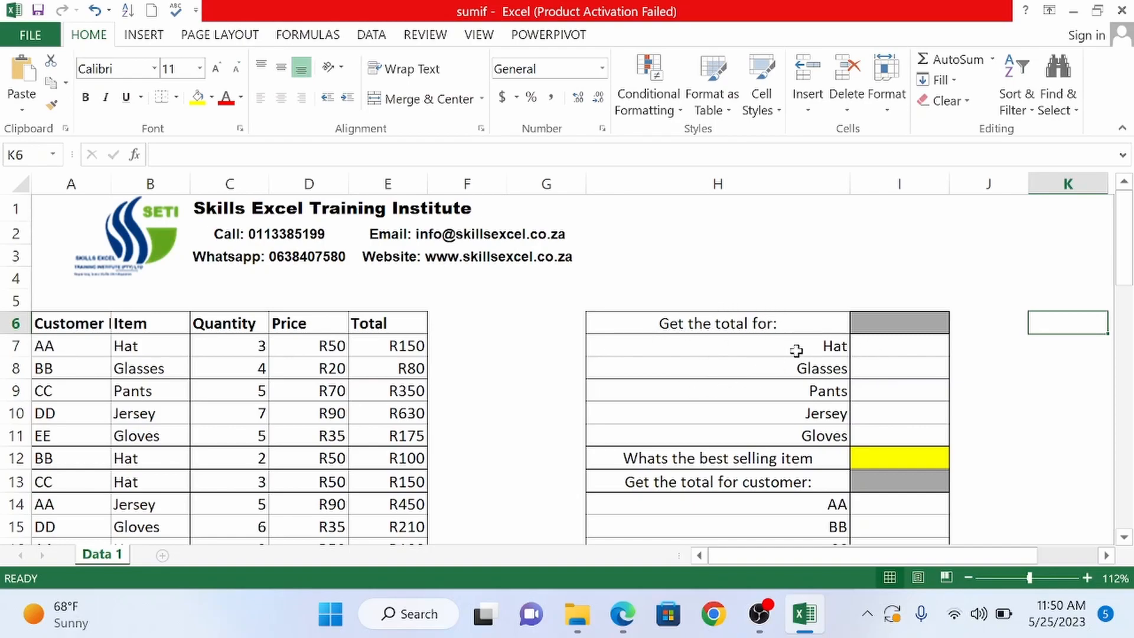
- Start a SUMIF formula in I7, beside Hat, with the Item cells B7:B53 as the criteria range
left_click(882, 347)
type("=s")
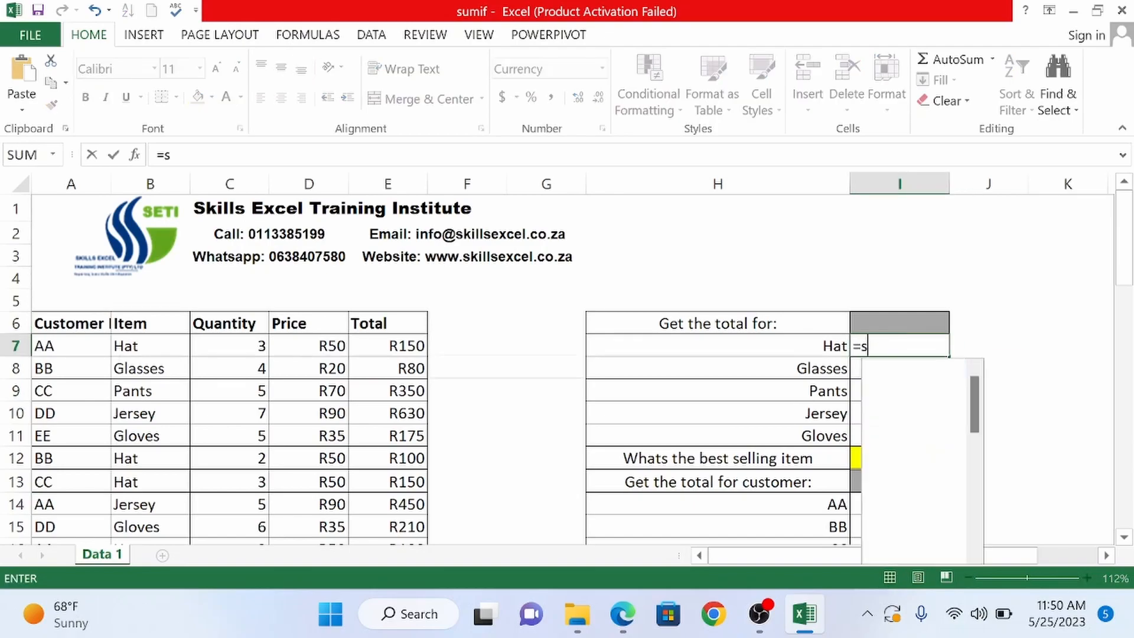
type("umif")
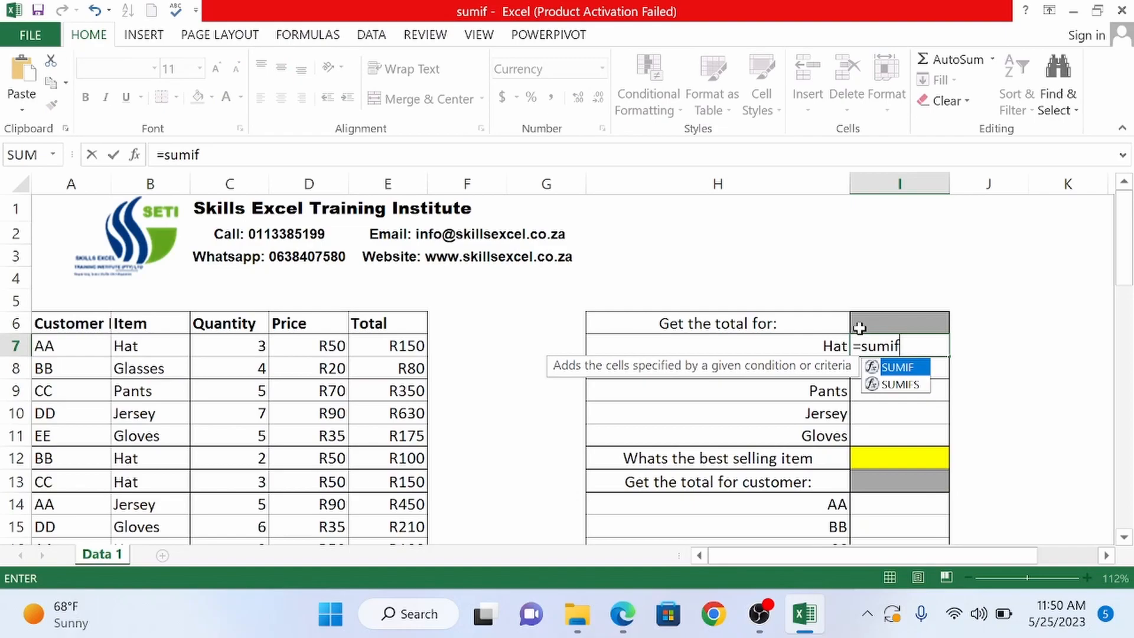
key("Tab")
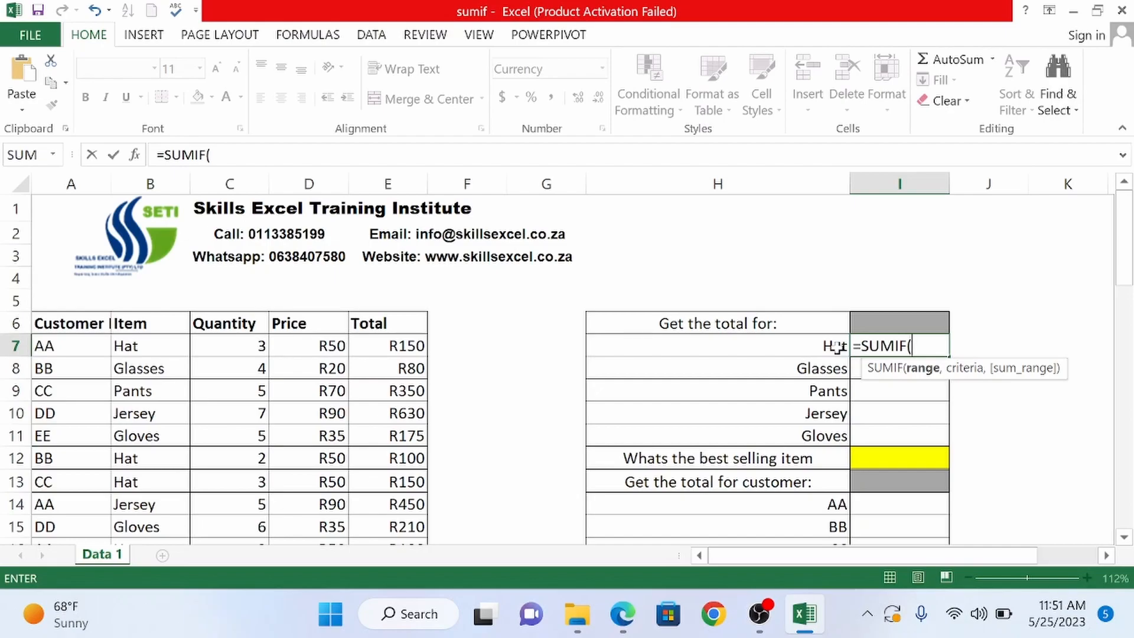
left_click(169, 348)
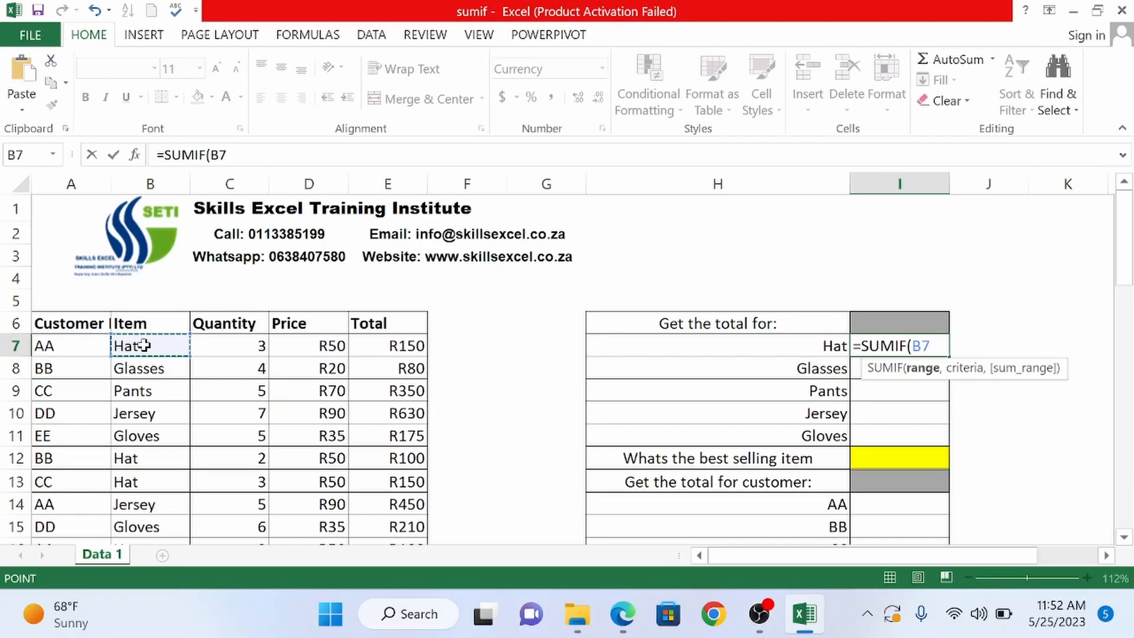
key("ctrl+shift+Down")
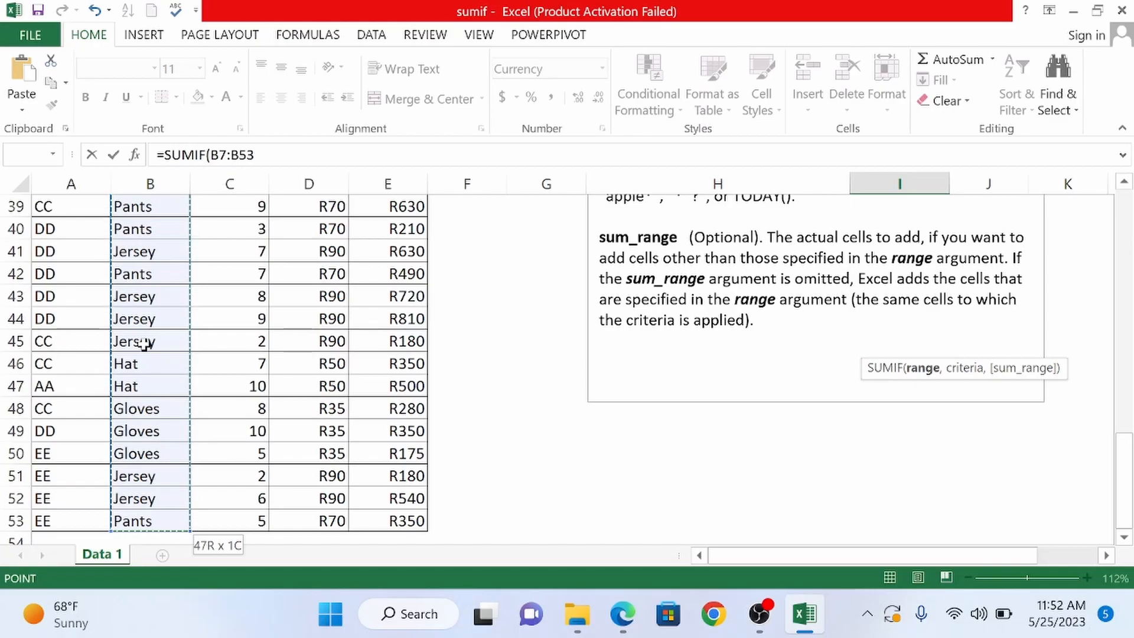
scroll(145, 345, "up", 1)
scroll(145, 344, "up", 12)
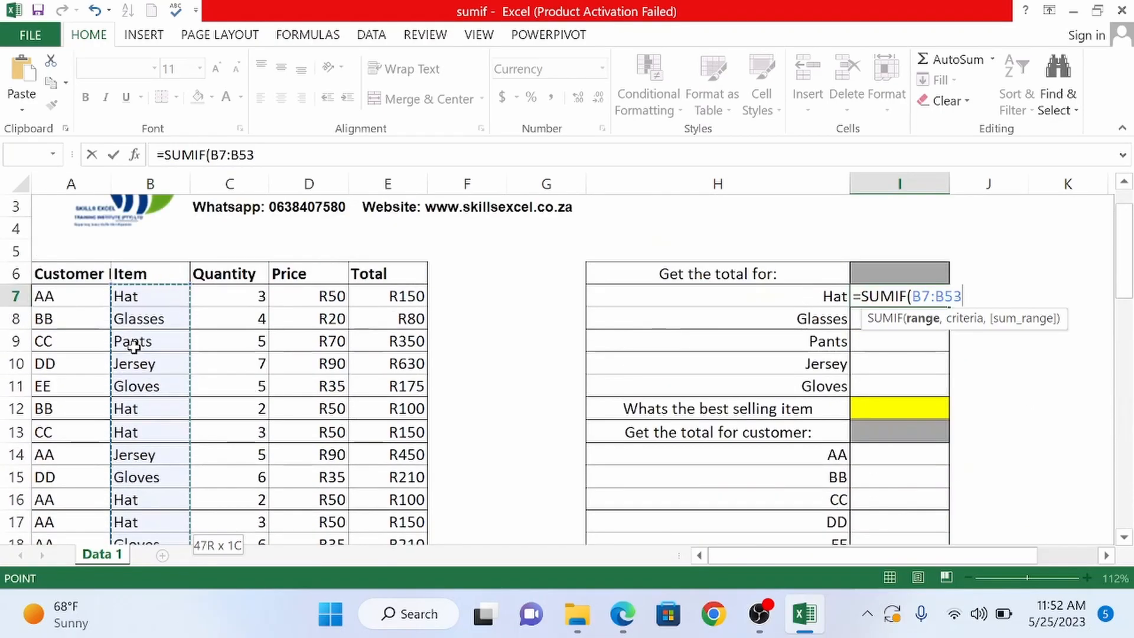
- Reselect the Item cells from B7 down to B53 as the range argument of the Hat SUMIF formula
left_click(145, 298)
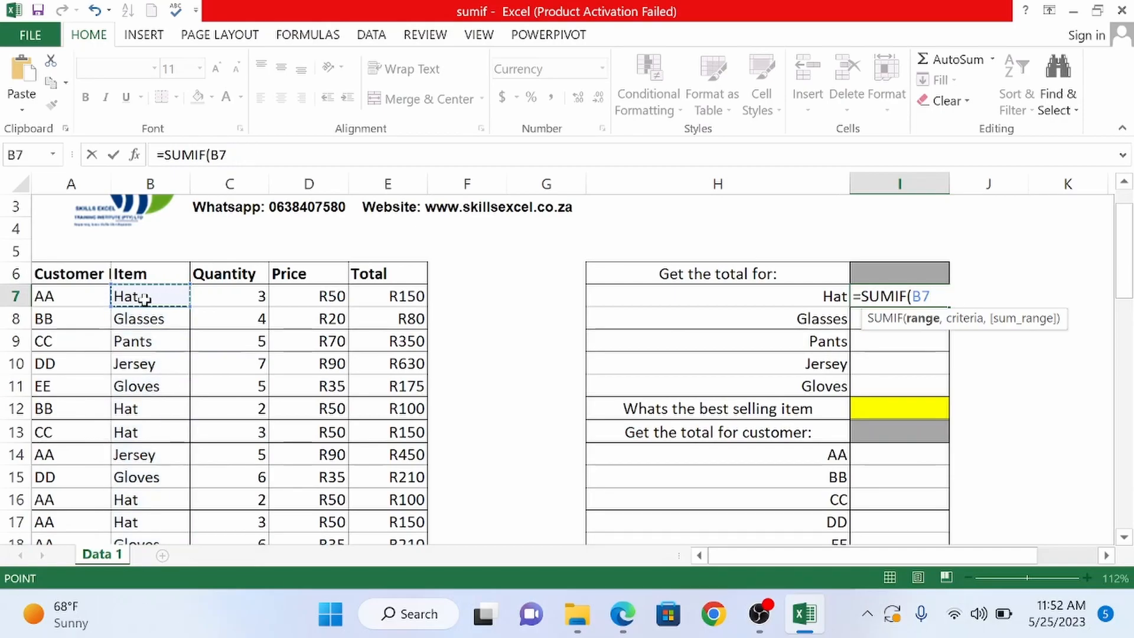
left_click_drag(144, 299, 131, 497)
scroll(130, 496, "up", 1)
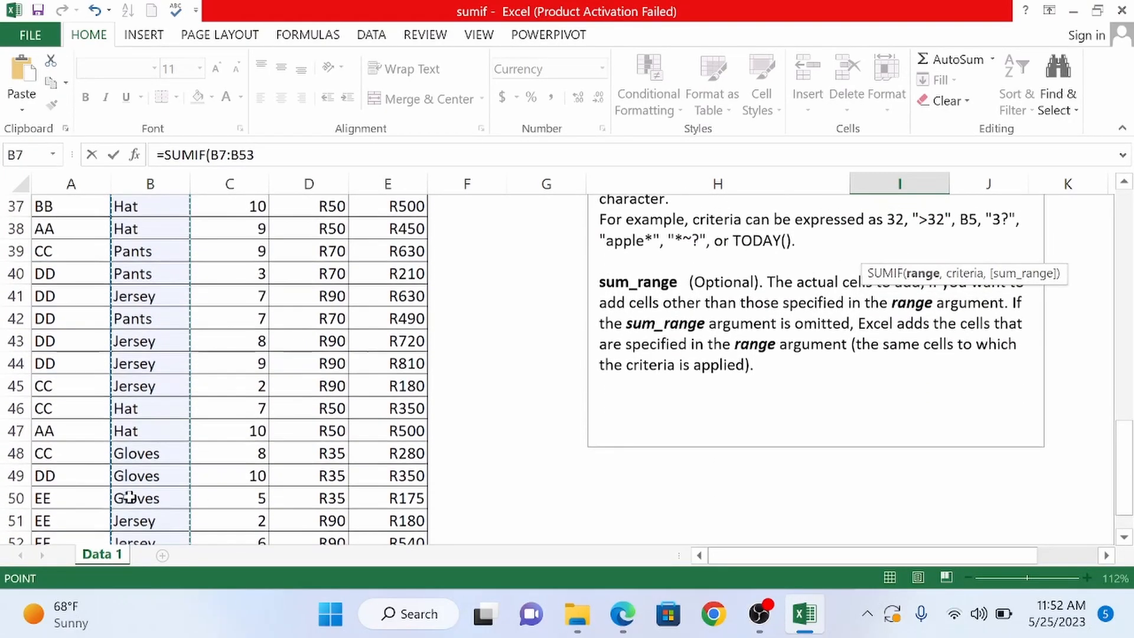
scroll(130, 496, "down", 1)
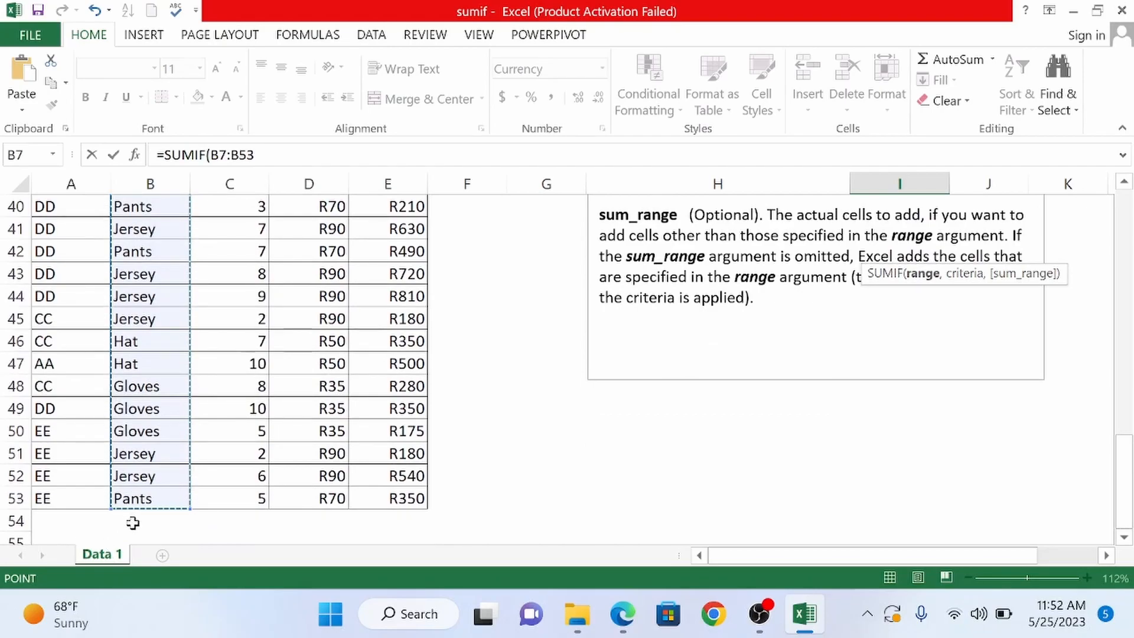
scroll(130, 508, "down", 1)
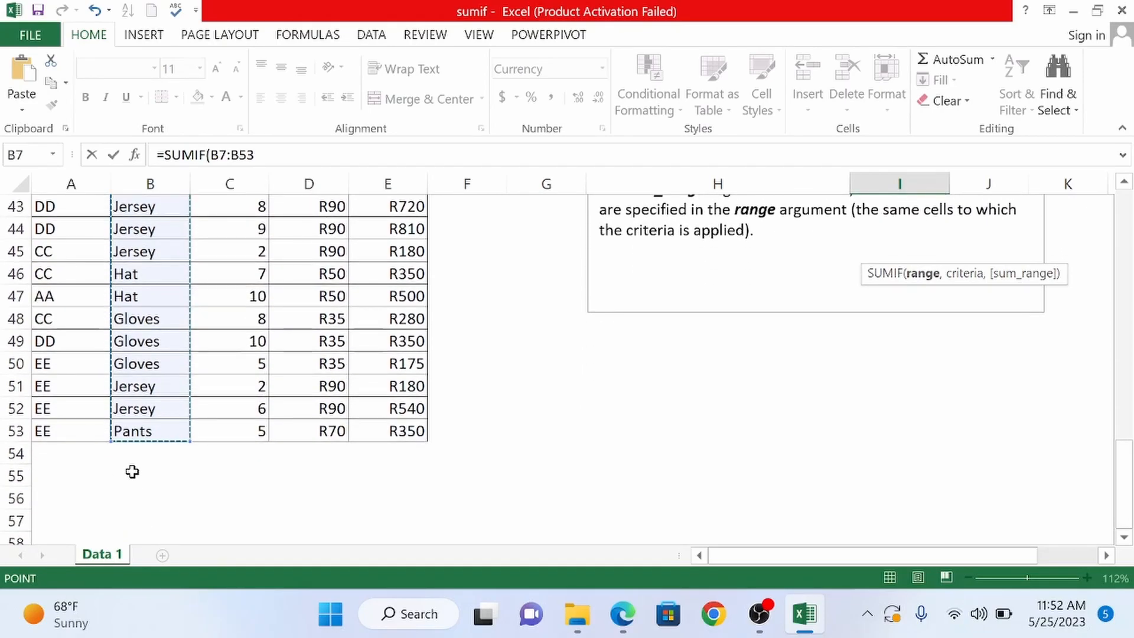
scroll(137, 504, "up", 14)
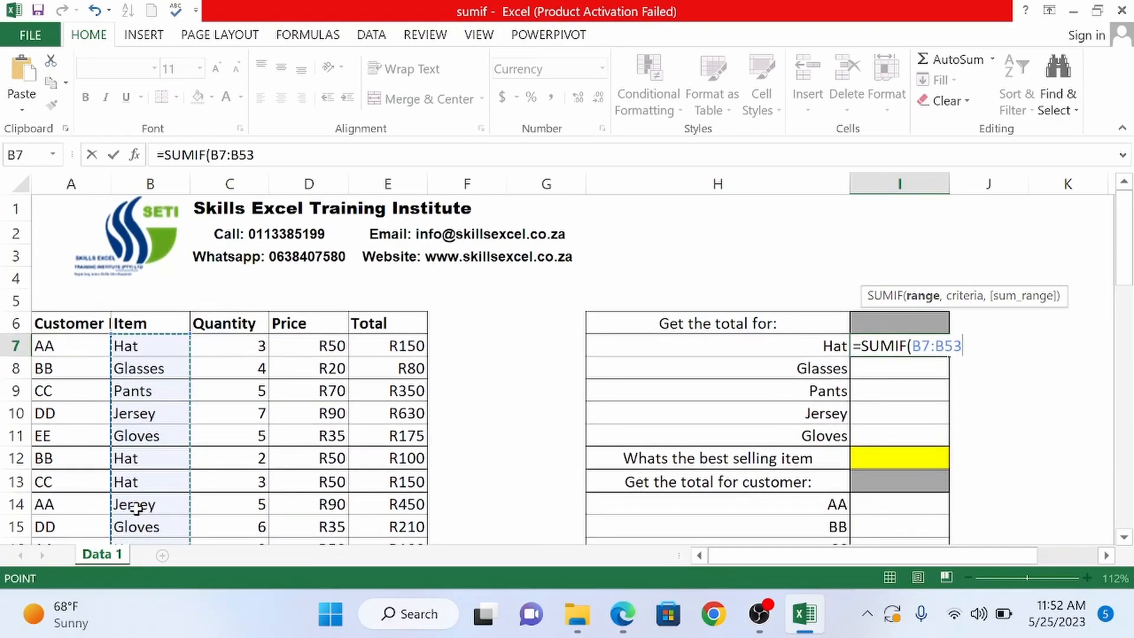
- Complete the Hat formula with the criterion "Hat" and the Total cells E7:E53 as the sum range
type(",")
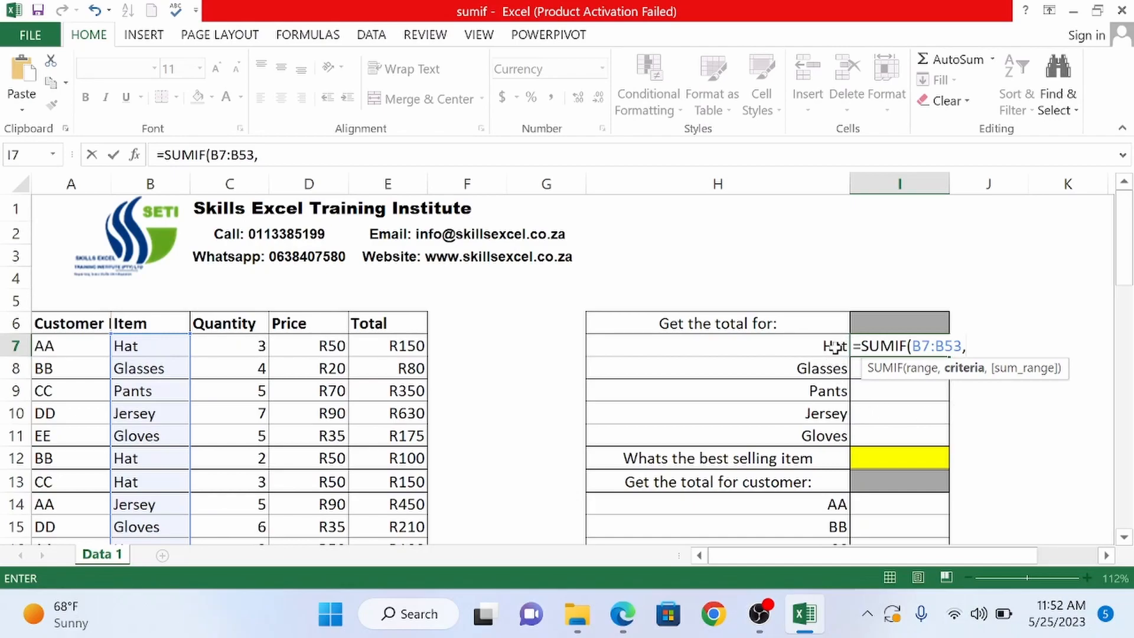
type("\"Hat\"")
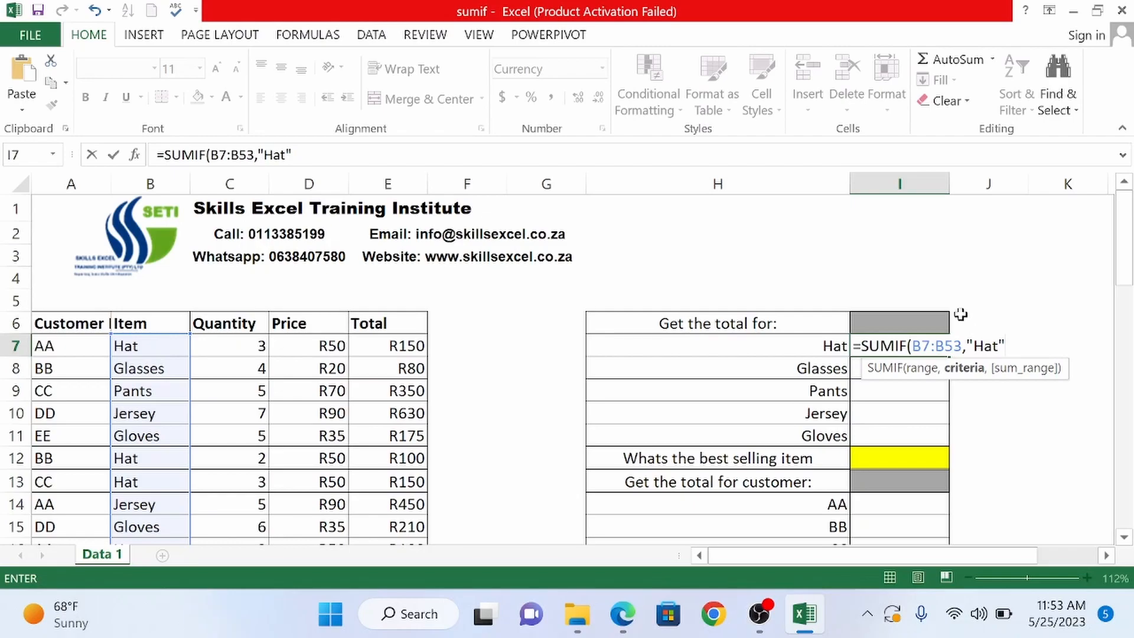
type(",")
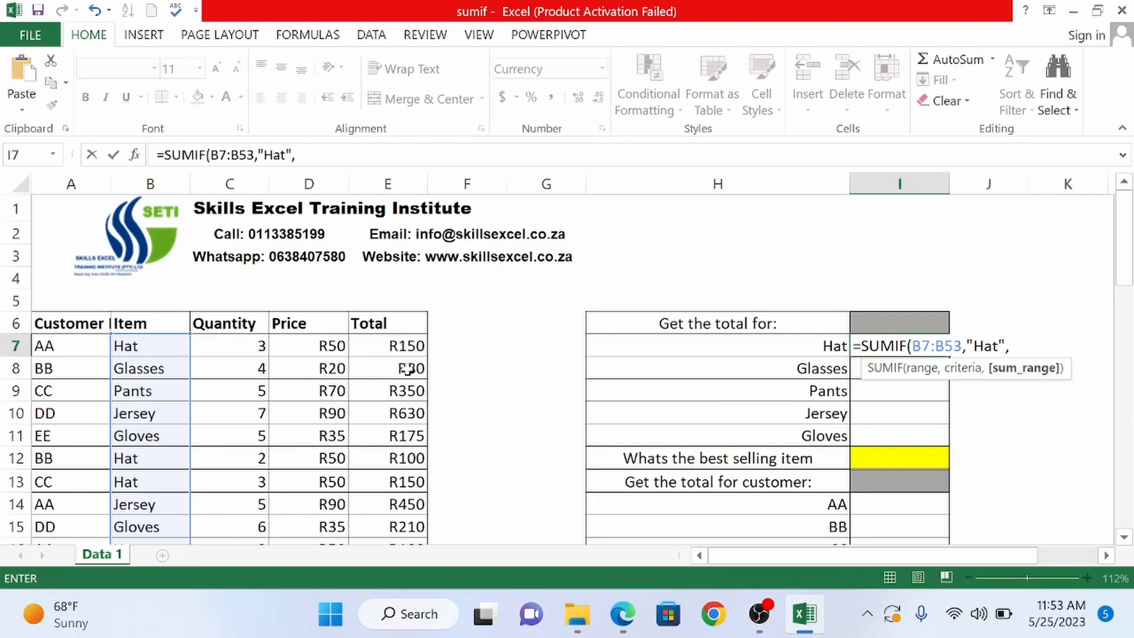
left_click(398, 342)
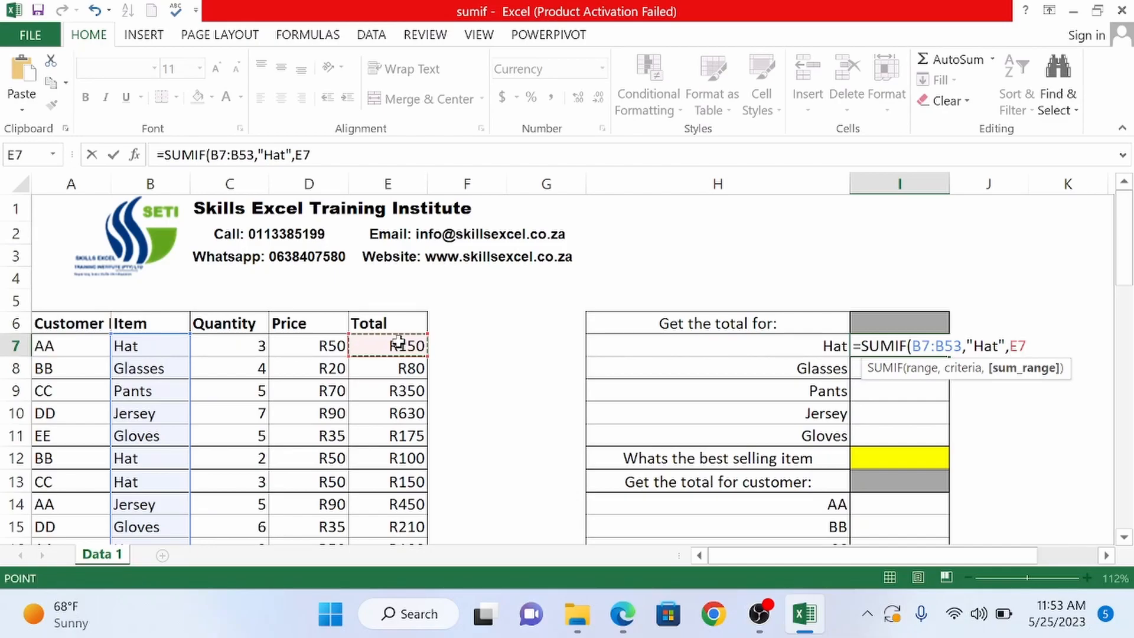
key("ctrl+shift+Down")
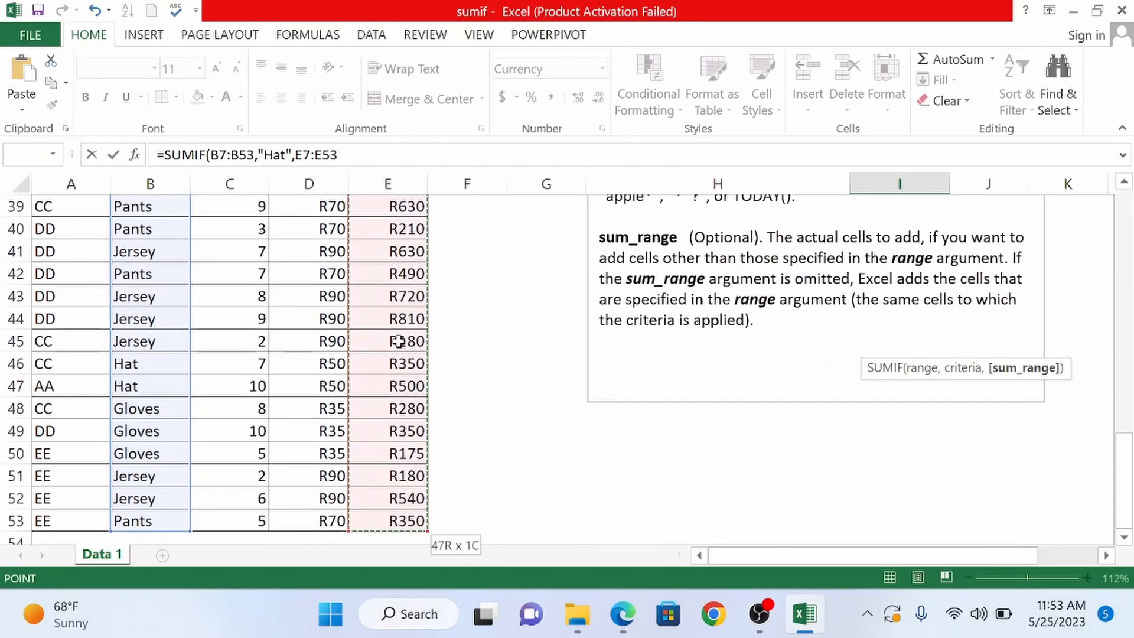
key("Return")
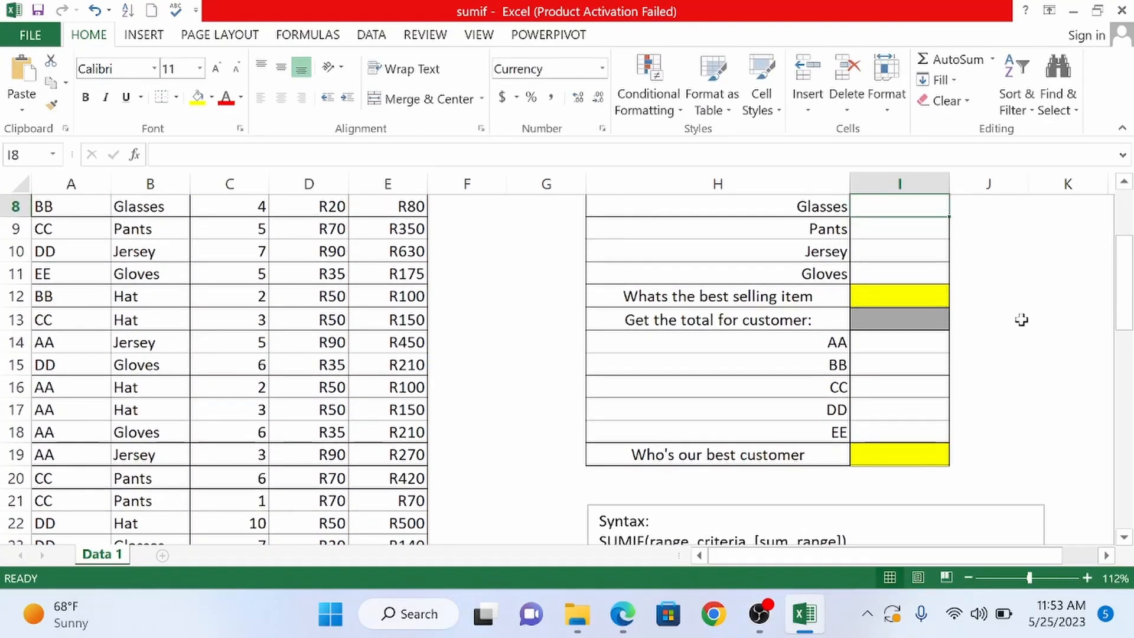
- Start a SUMIF formula in I8, beside Glasses, using the Item cells B7:B53 as its criteria range
left_click_drag(1122, 311, 1124, 265)
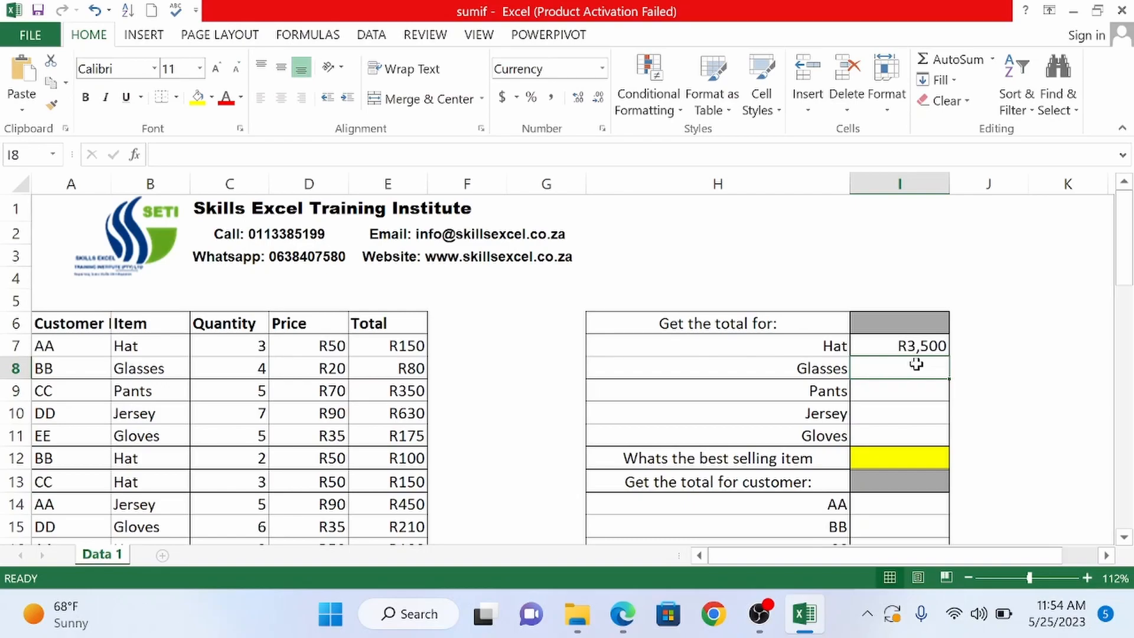
type("=su")
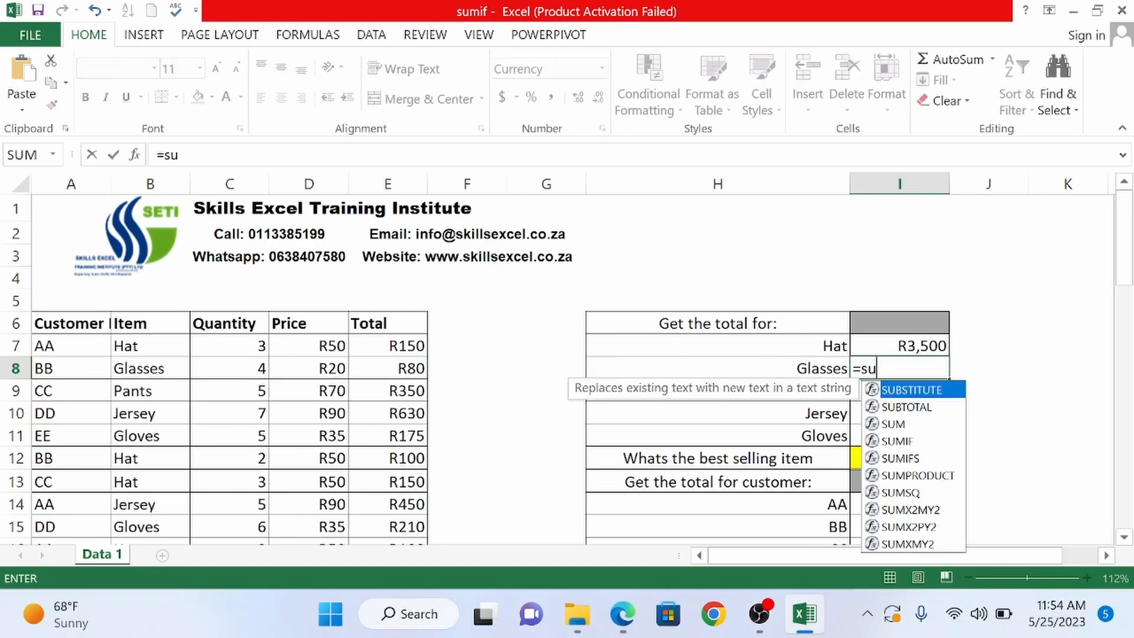
type("mif")
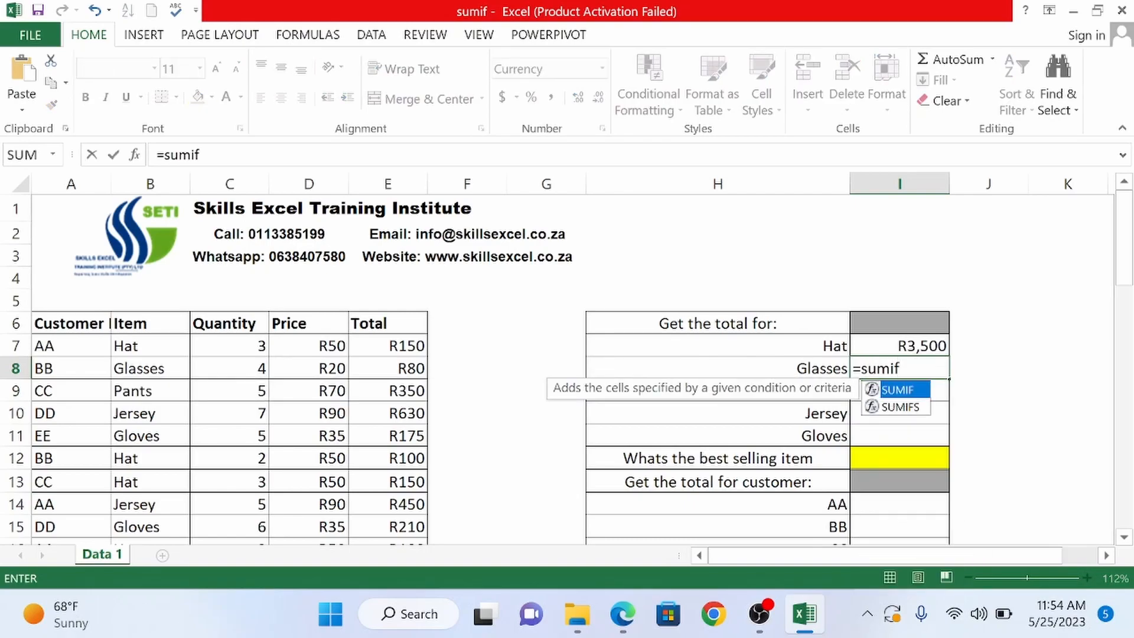
key("Tab")
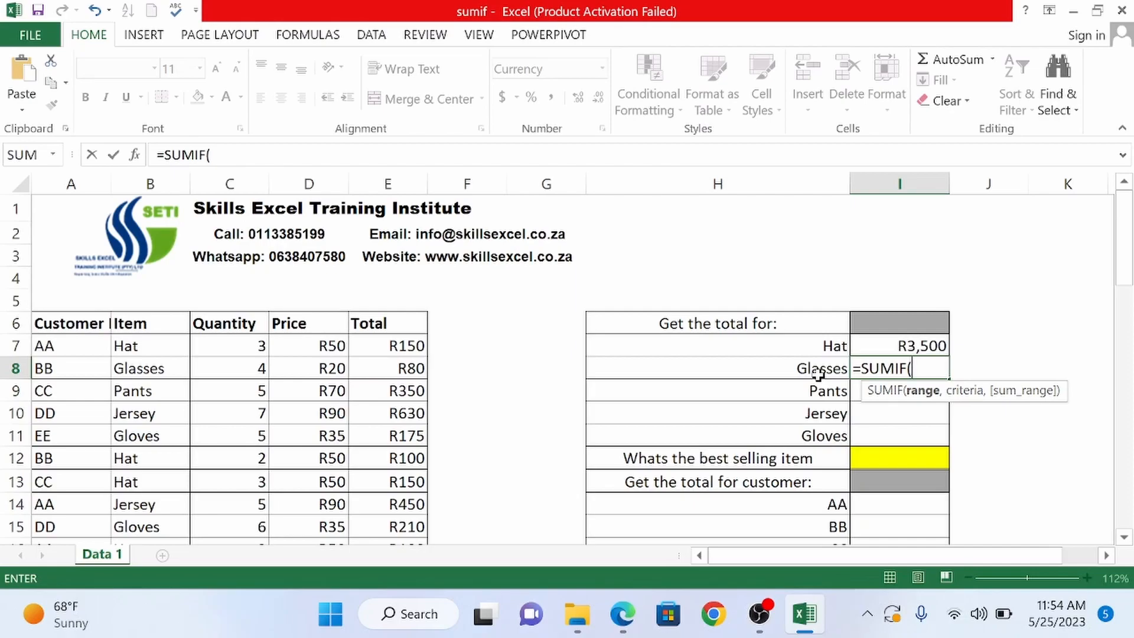
left_click(158, 347)
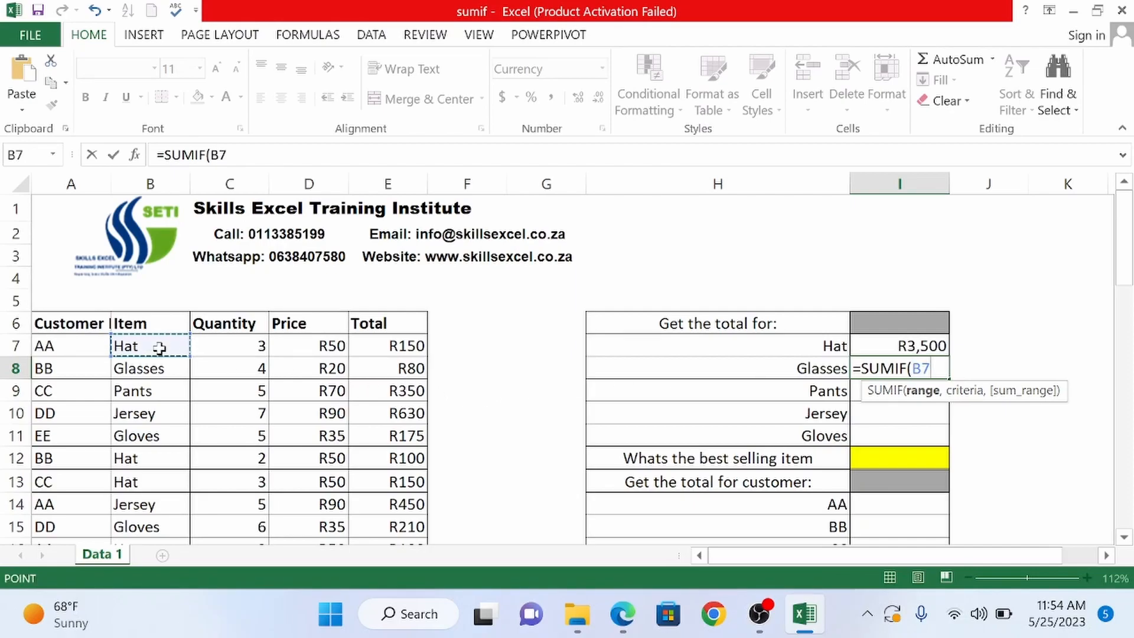
key("ctrl+shift+Down")
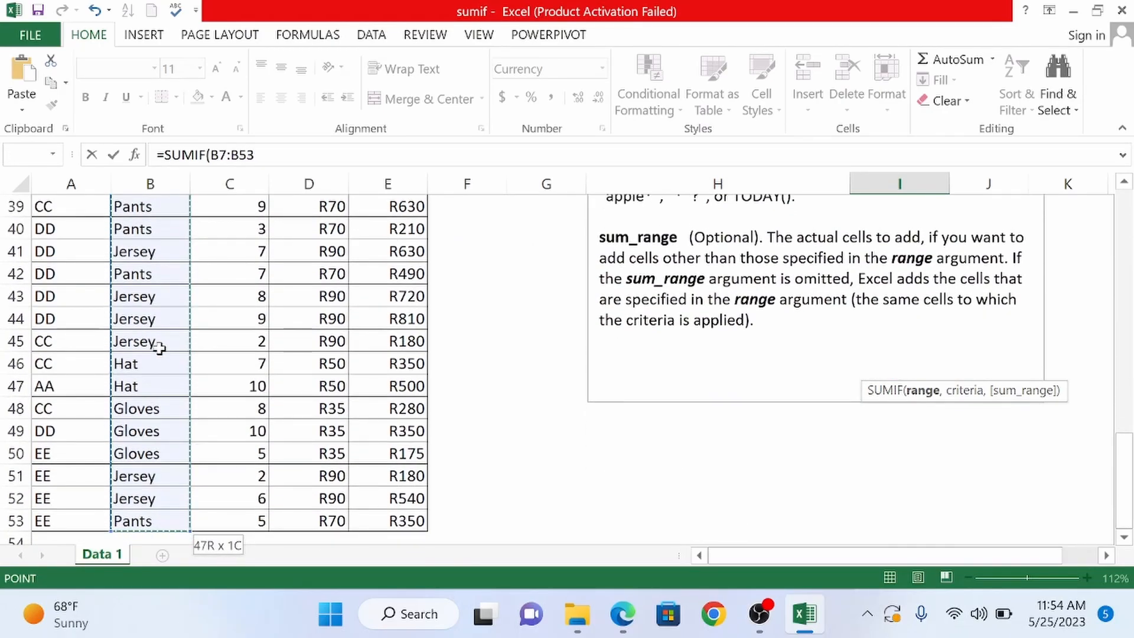
type(",")
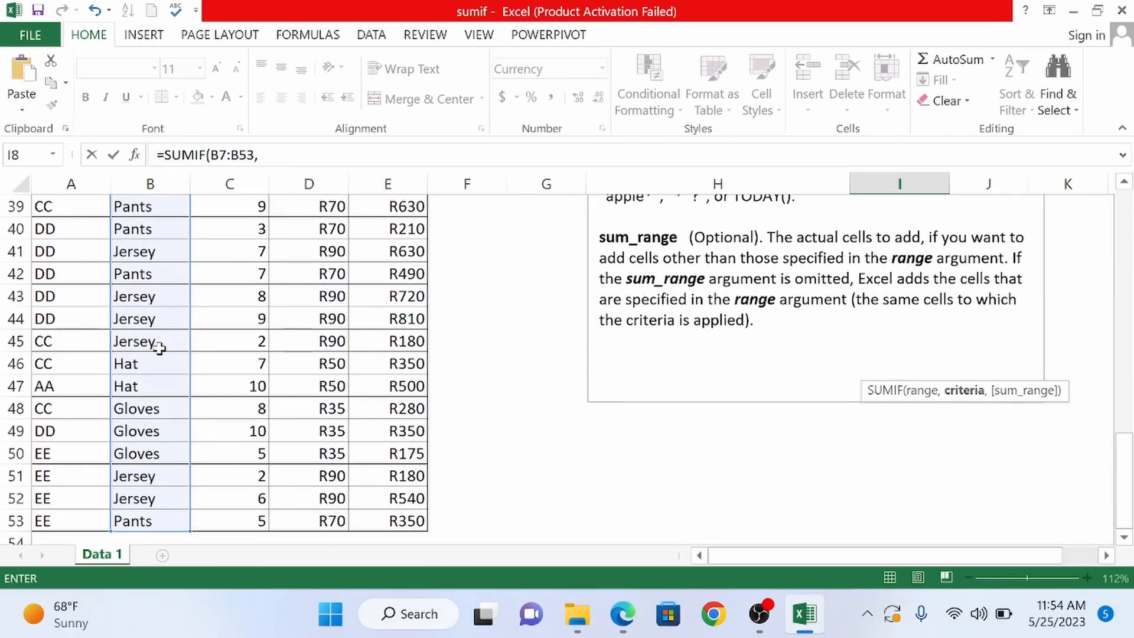
- Complete the Glasses formula with the criterion "Glasses" and sum range E7:E53, and check the formula in I8
left_click_drag(1131, 491, 1128, 242)
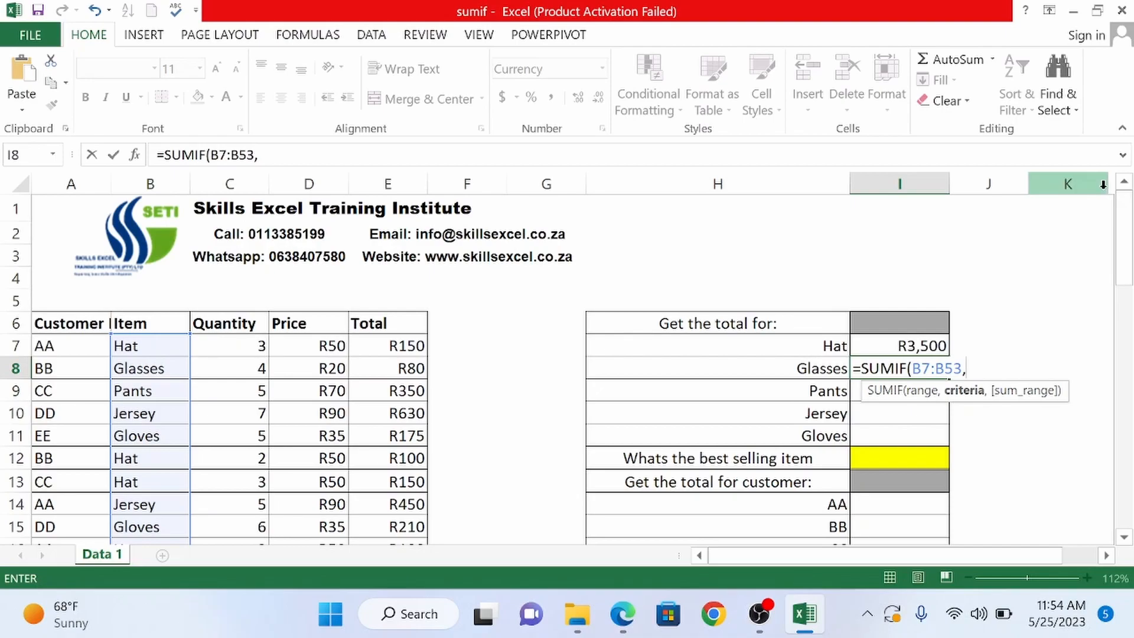
type("\"Glasses\"")
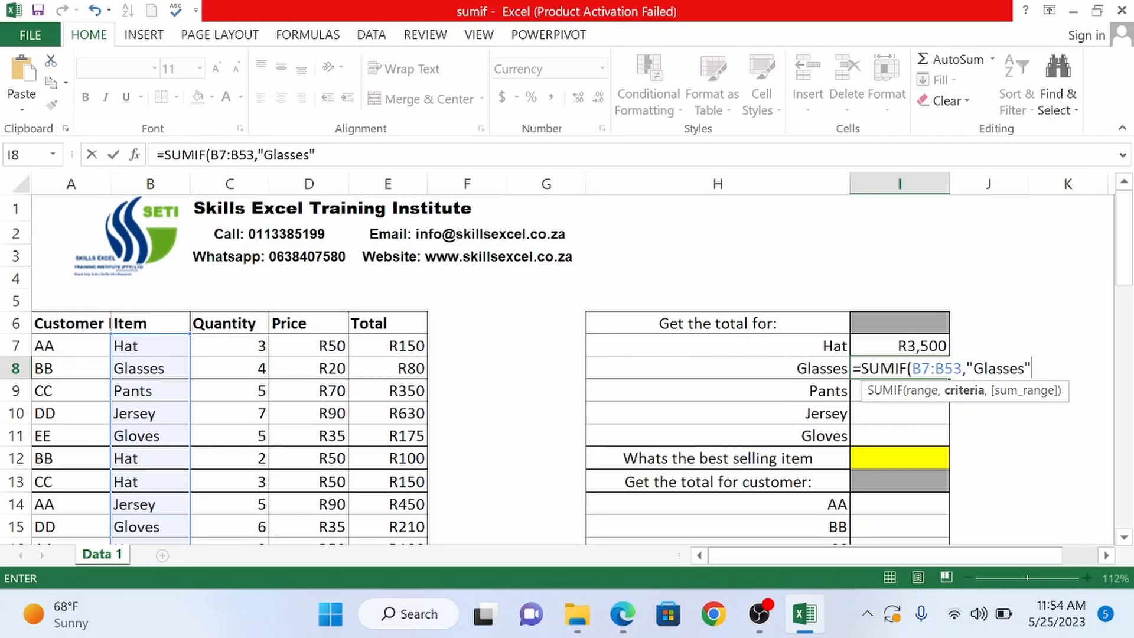
type(",")
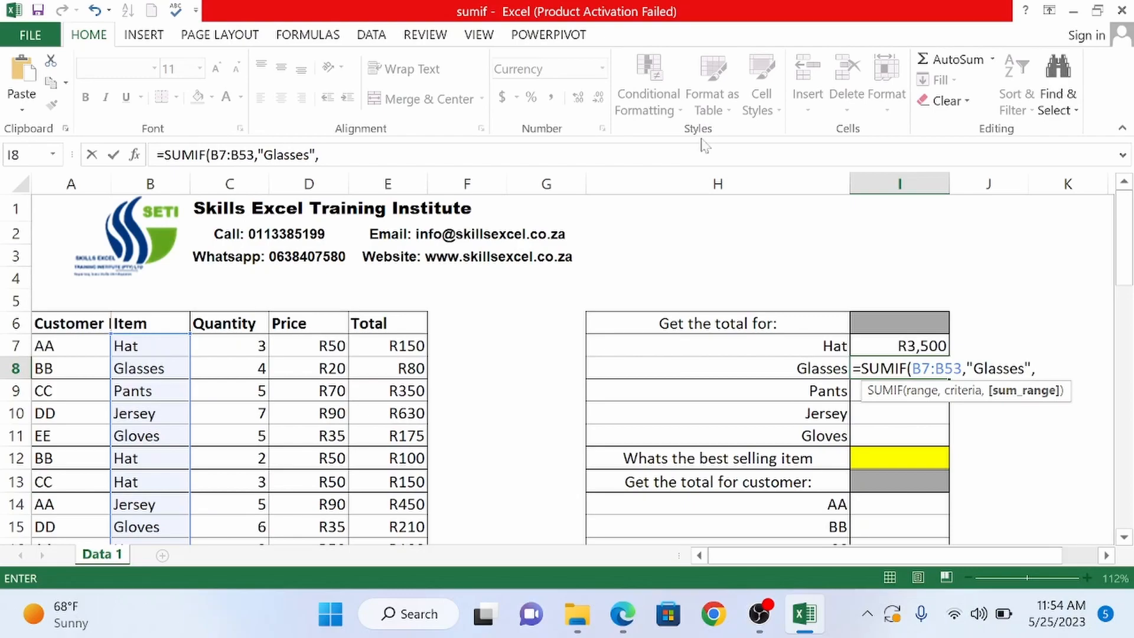
left_click(406, 343)
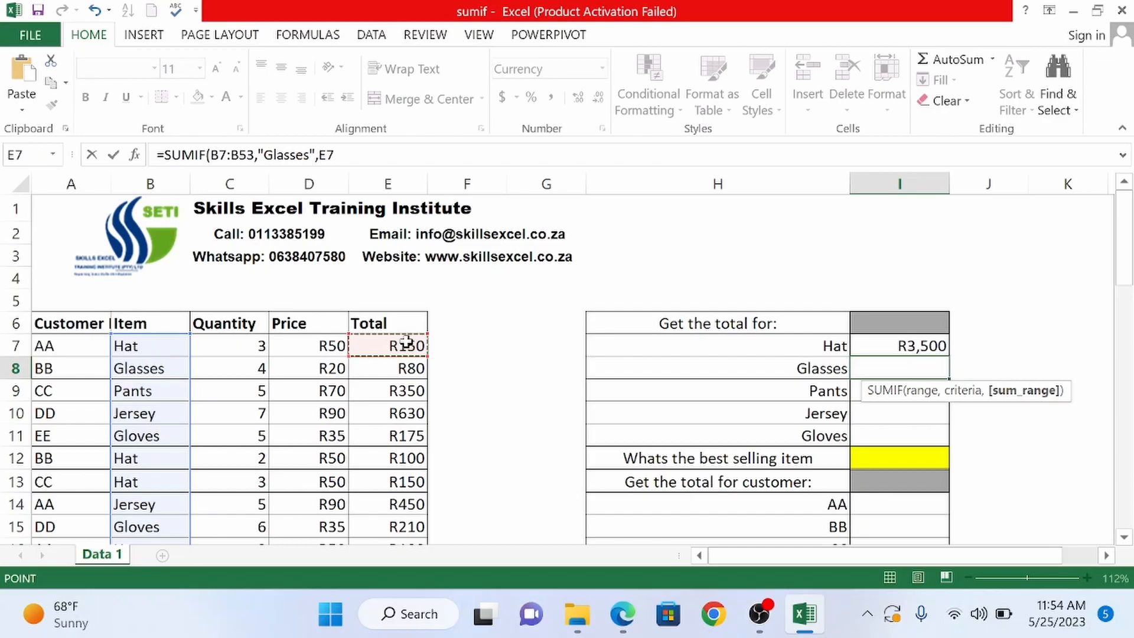
key("ctrl+shift+Down")
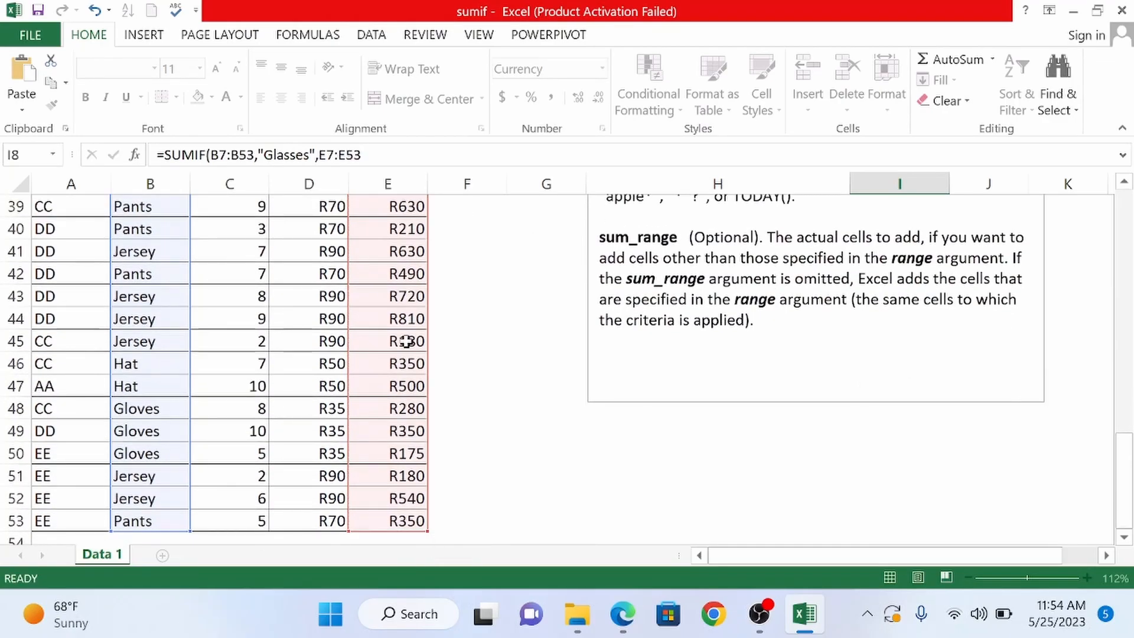
key("Return")
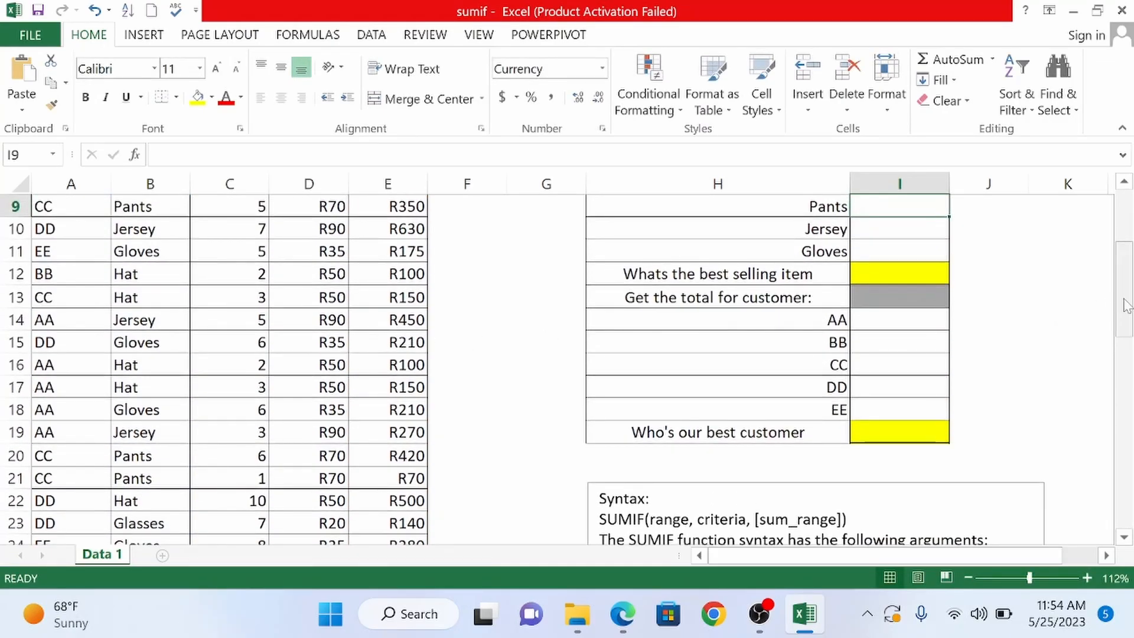
left_click_drag(1127, 306, 1126, 282)
left_click(874, 270)
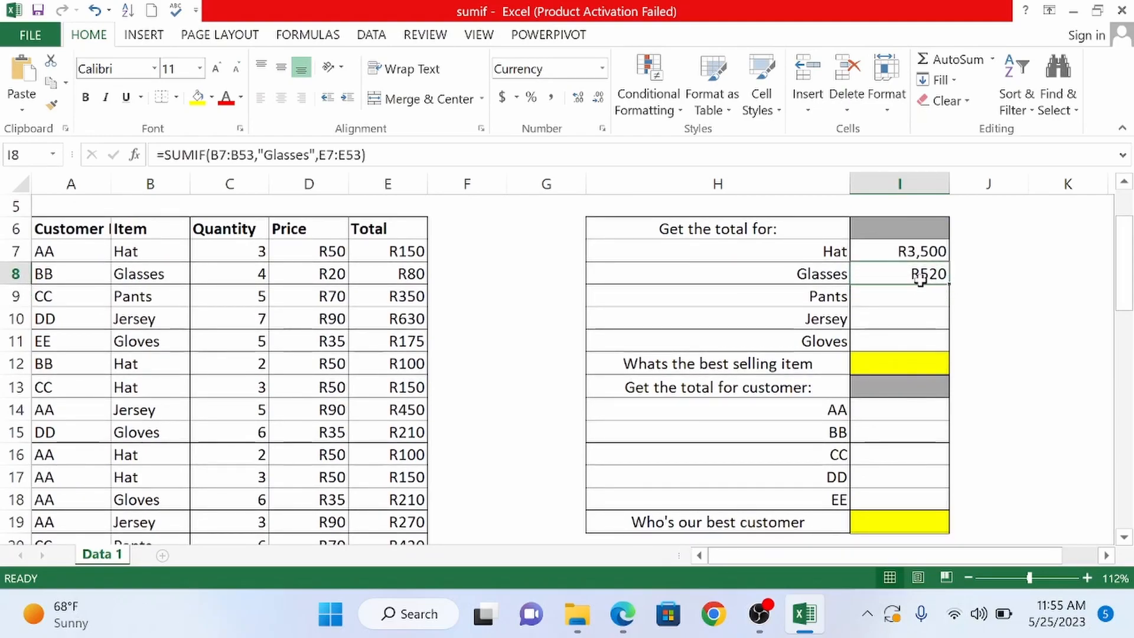
left_click(978, 284)
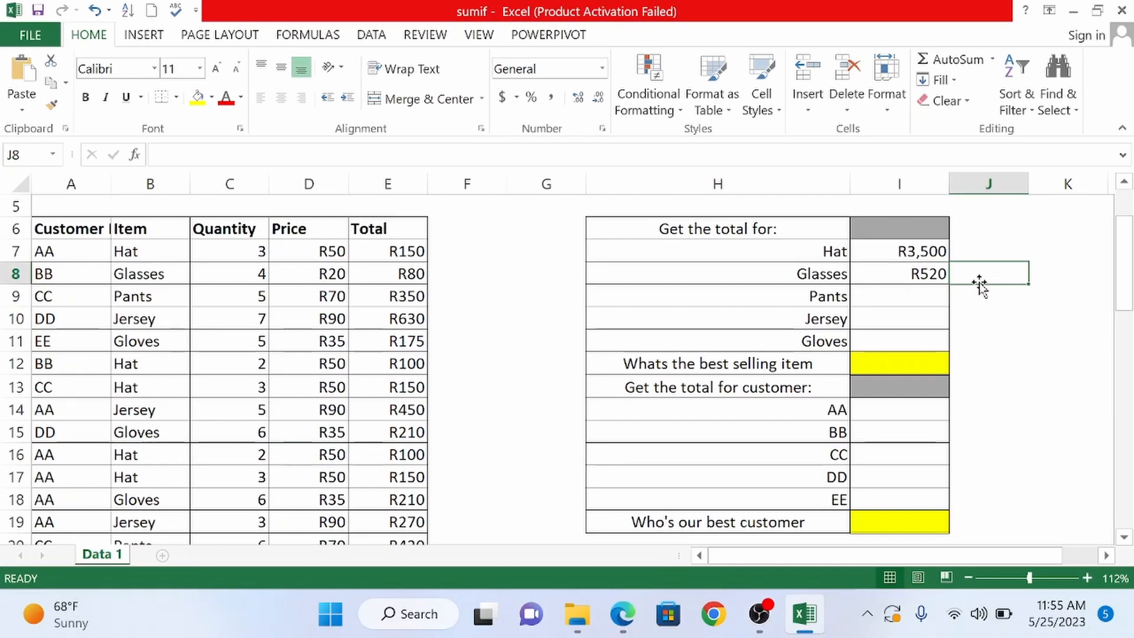
left_click(761, 615)
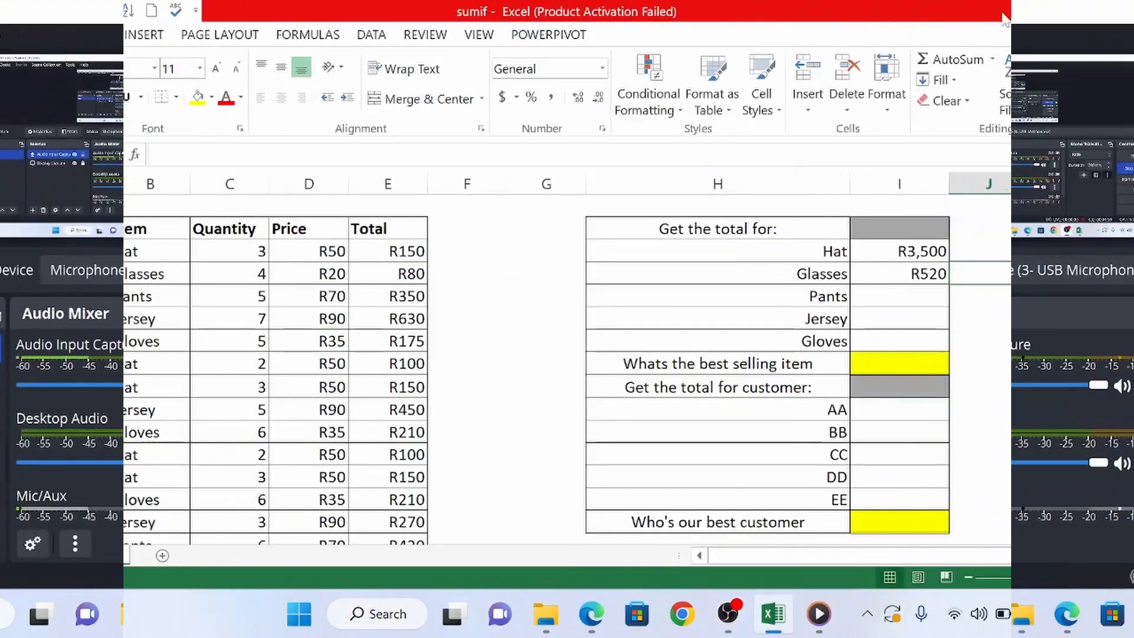
mouse_move(927, 413)
left_mouse_down()
mouse_move(920, 436)
mouse_move(921, 415)
mouse_move(922, 425)
left_mouse_up()
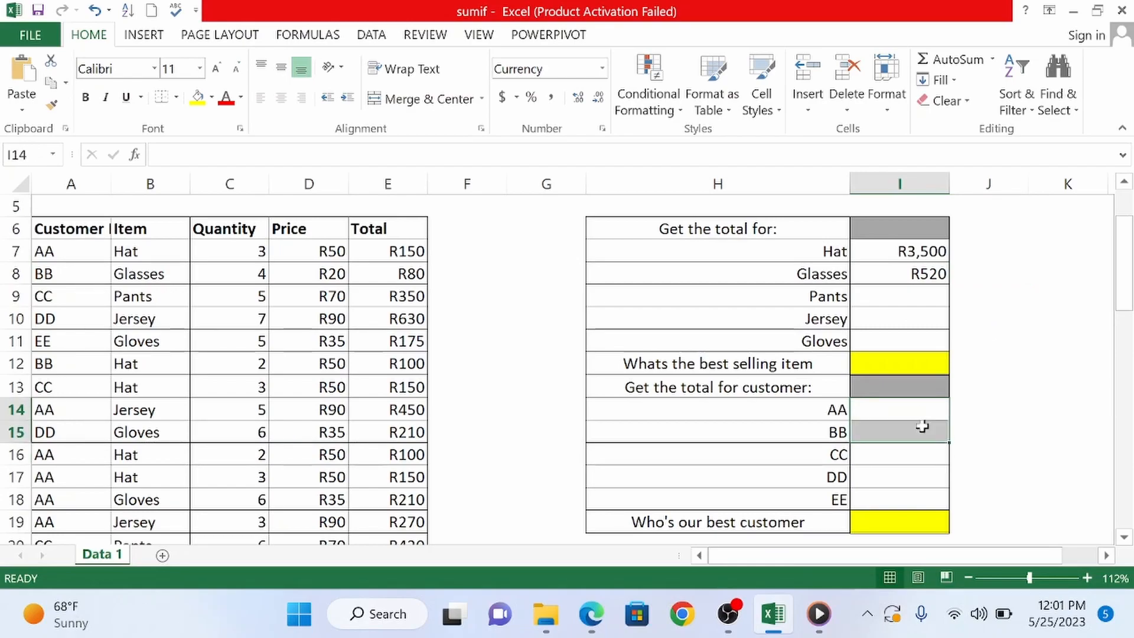
left_click(985, 272)
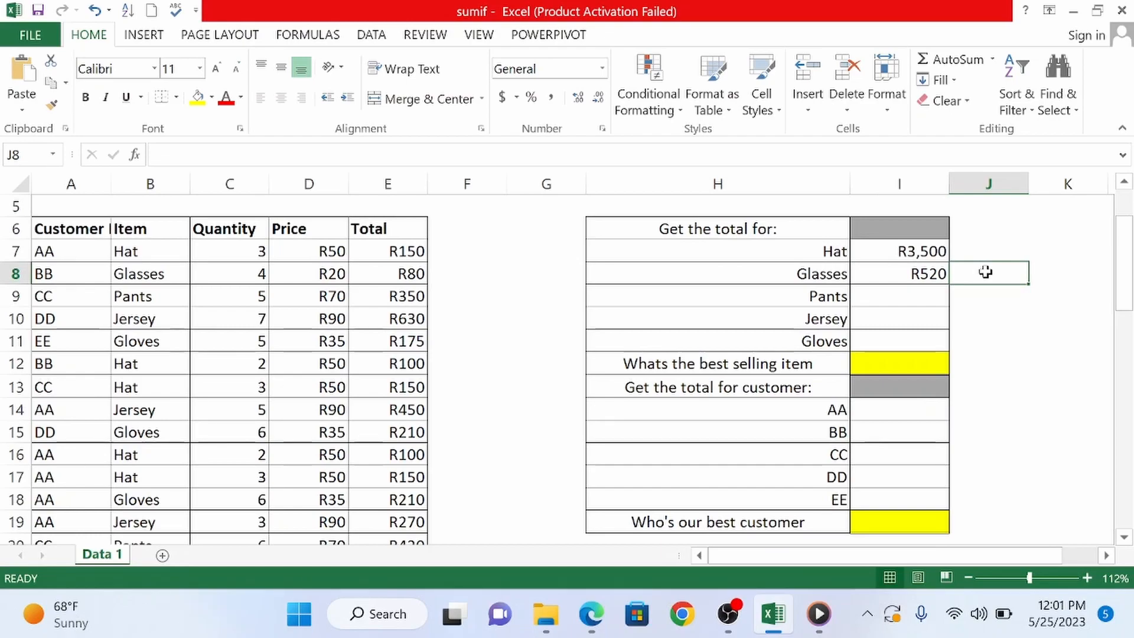
type("trrdrdrdr")
key("BackSpace")
key("BackSpace")
key("BackSpace")
key("BackSpace")
key("BackSpace")
key("BackSpace")
key("BackSpace")
key("BackSpace")
key("BackSpace")
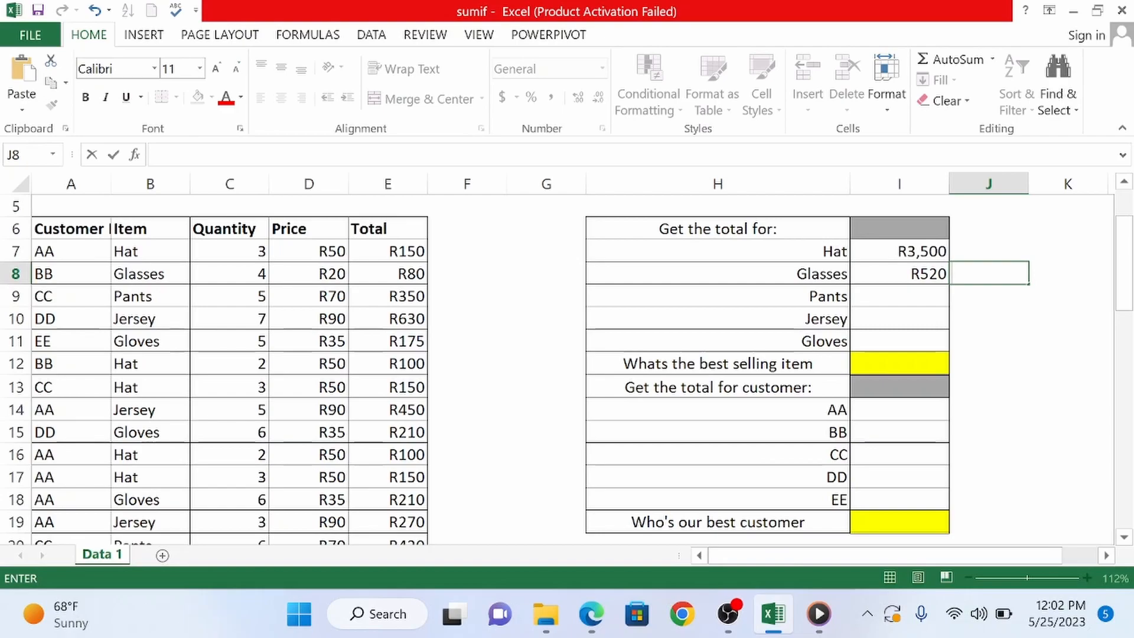
- Start a SUMIF formula in I14, beside customer AA, with the absolute customer range $A$7:$A$53
left_click(880, 414)
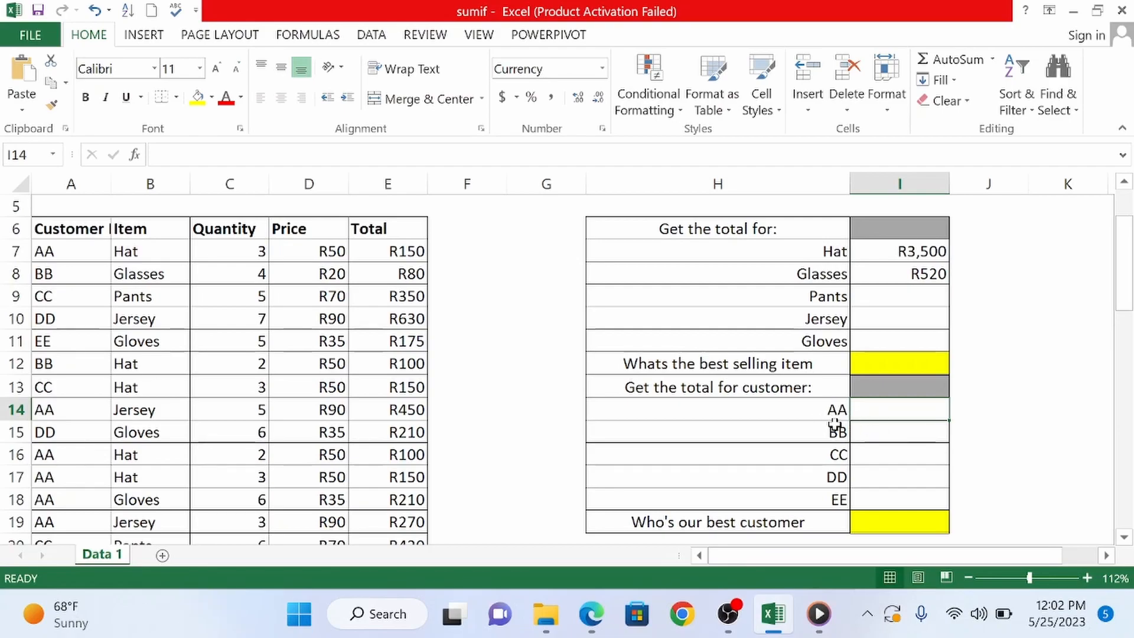
type("=sumif")
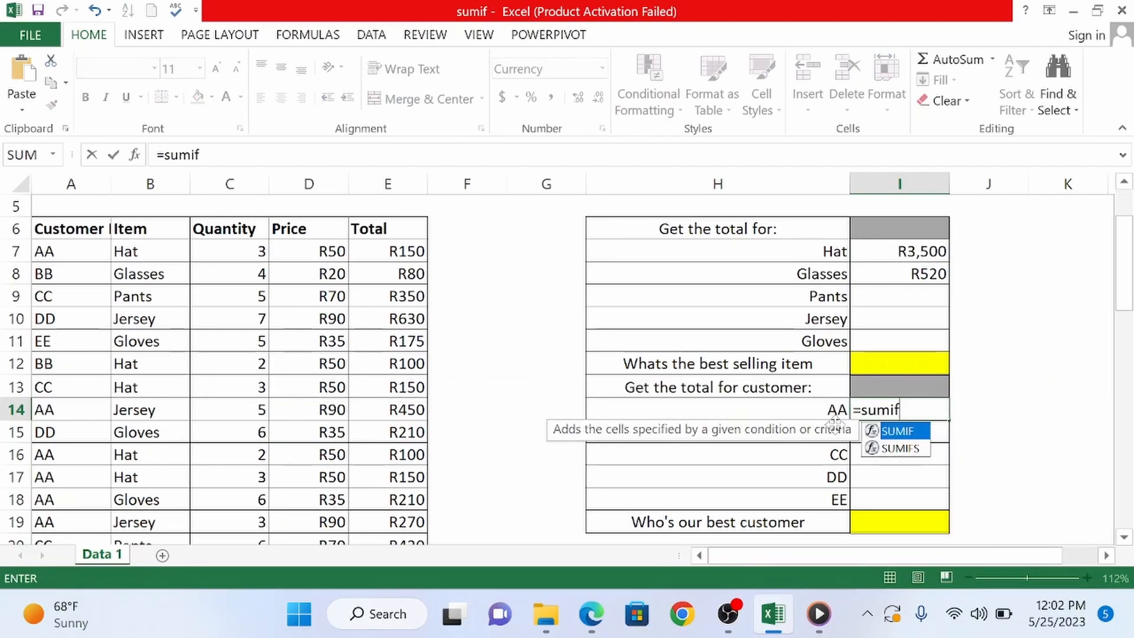
key("Tab")
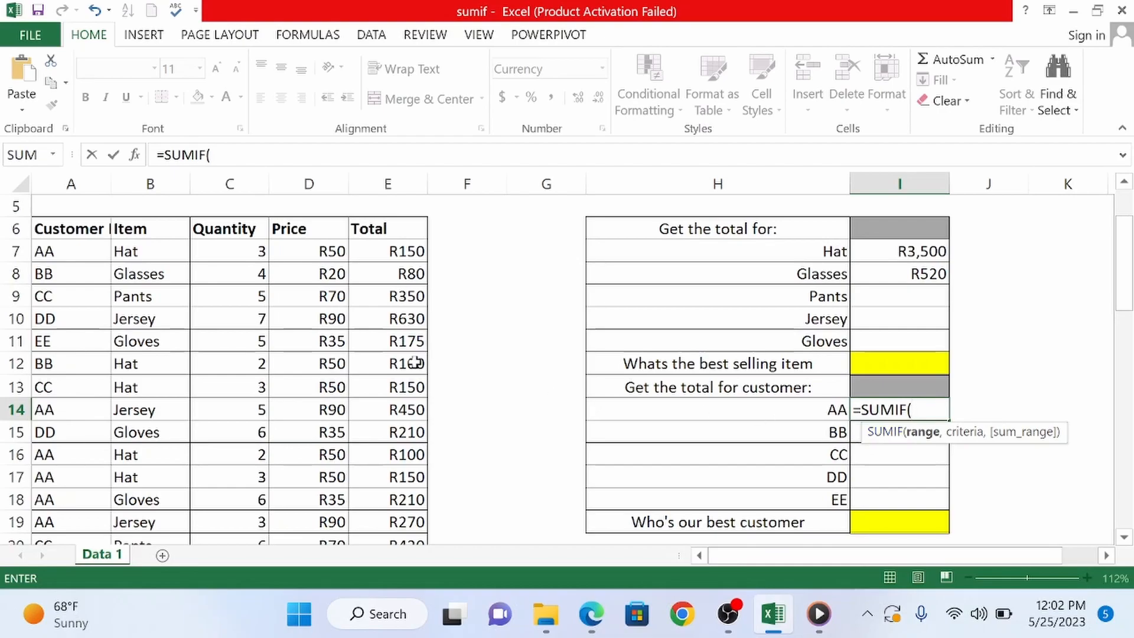
left_click(78, 249)
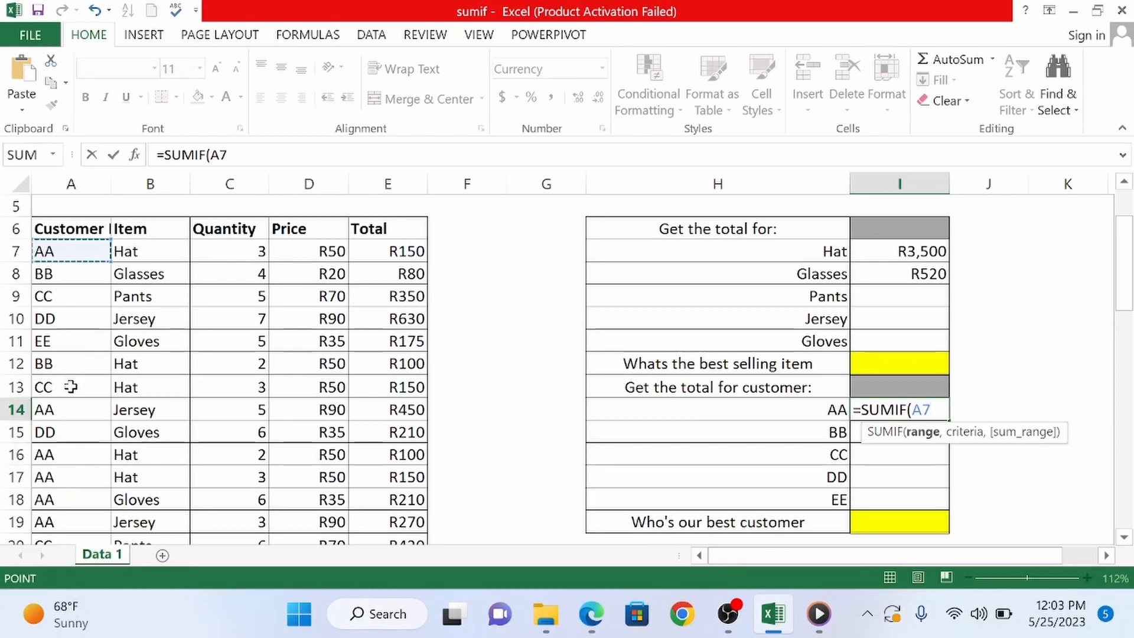
key("ctrl+shift+Down")
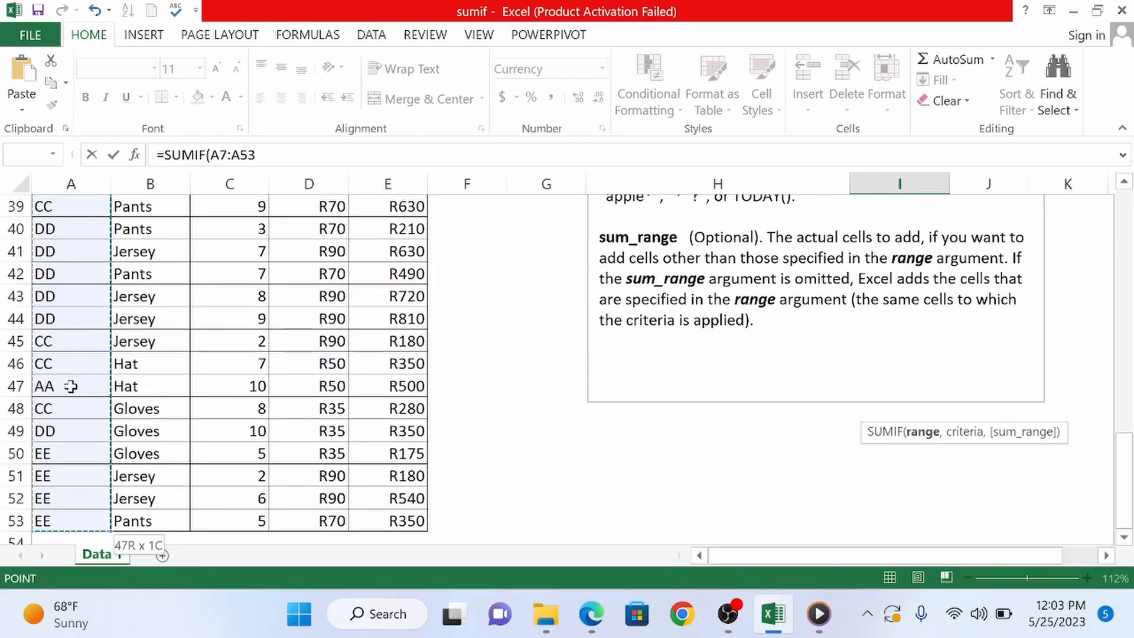
key("F4")
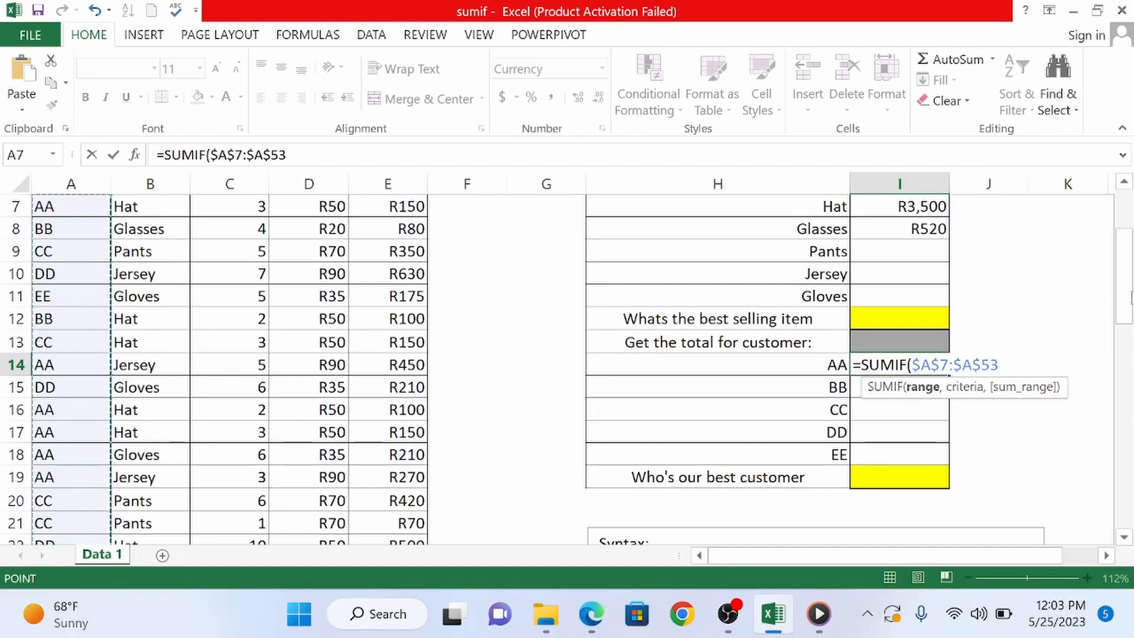
- Complete the AA formula with cell H14 as the criterion and the absolute Total range $E$7:$E$53 as the sum range
left_click_drag(1128, 301, 1128, 286)
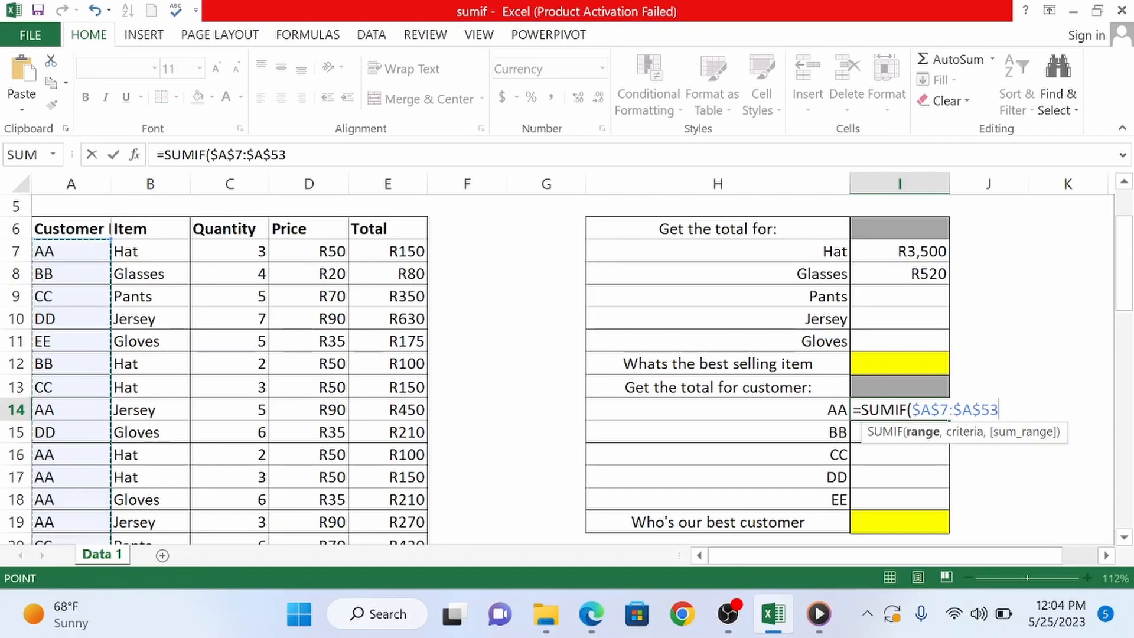
type(",")
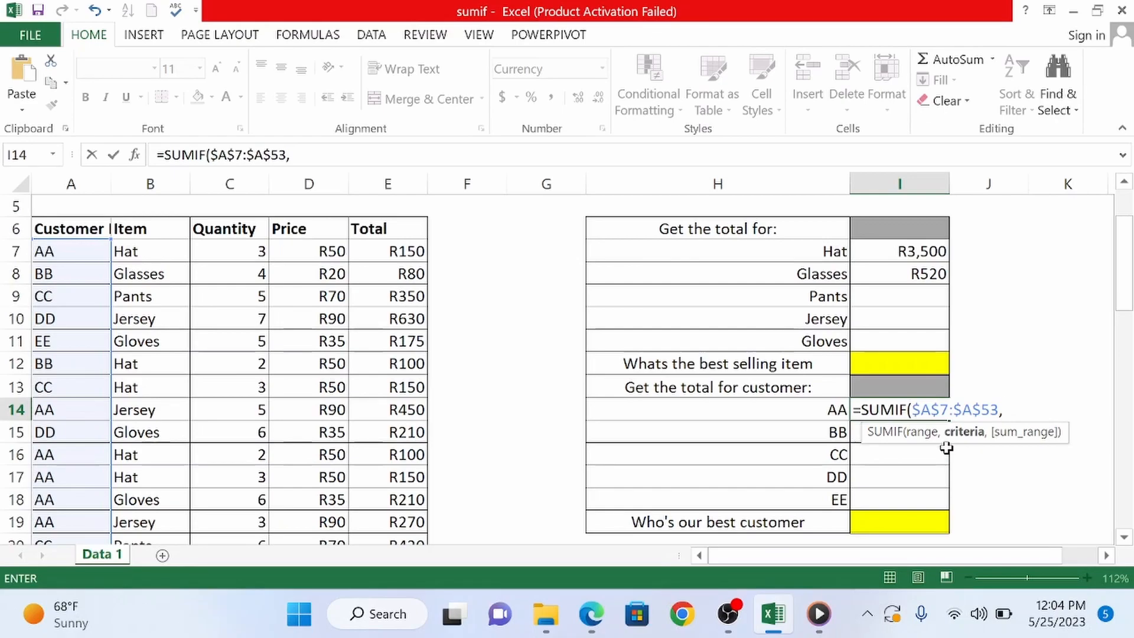
left_click(817, 408)
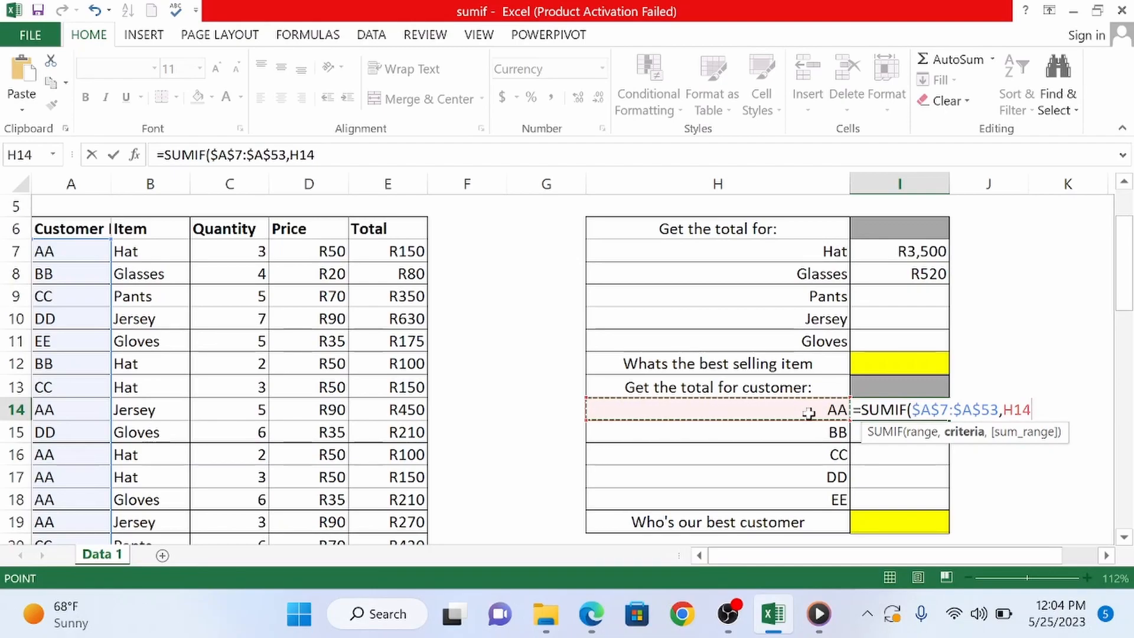
type(",.")
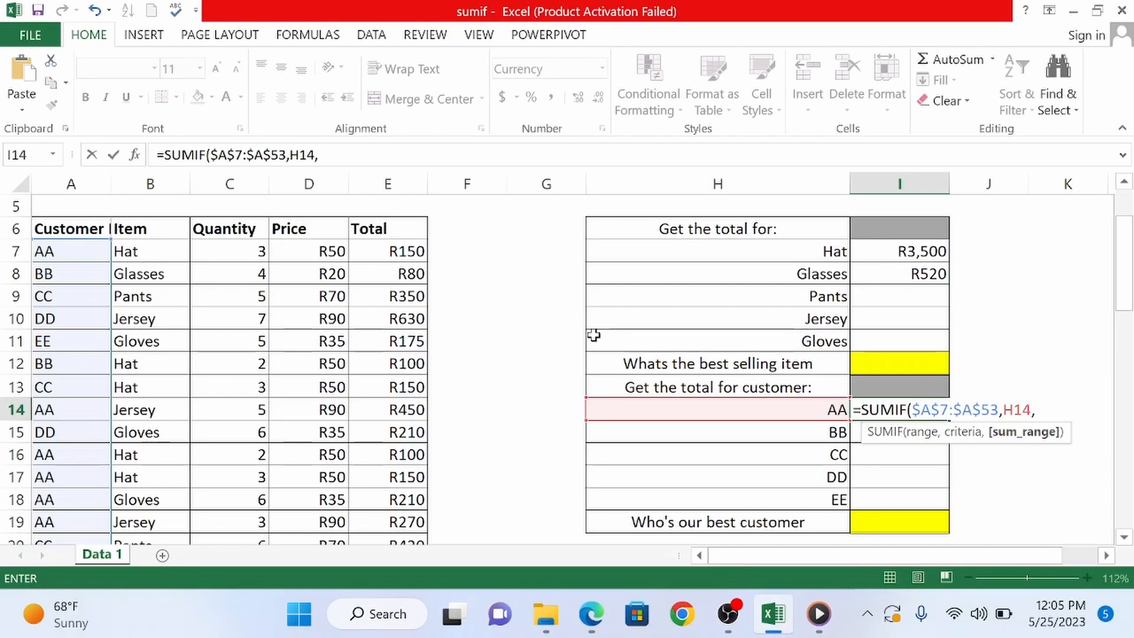
left_click(415, 249)
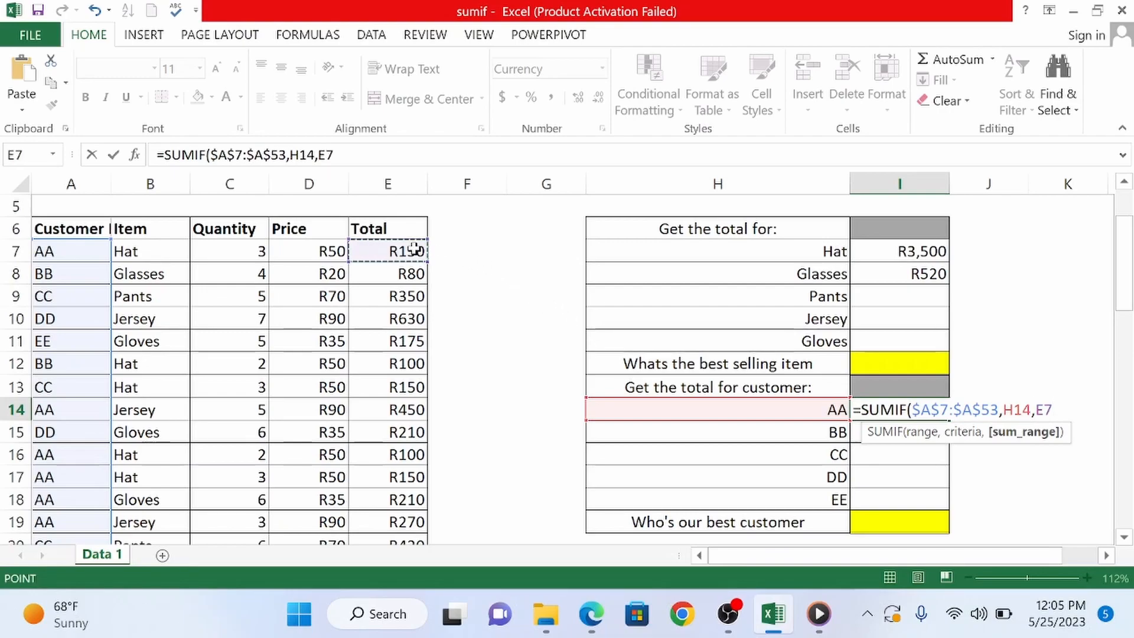
key("ctrl+shift+Down")
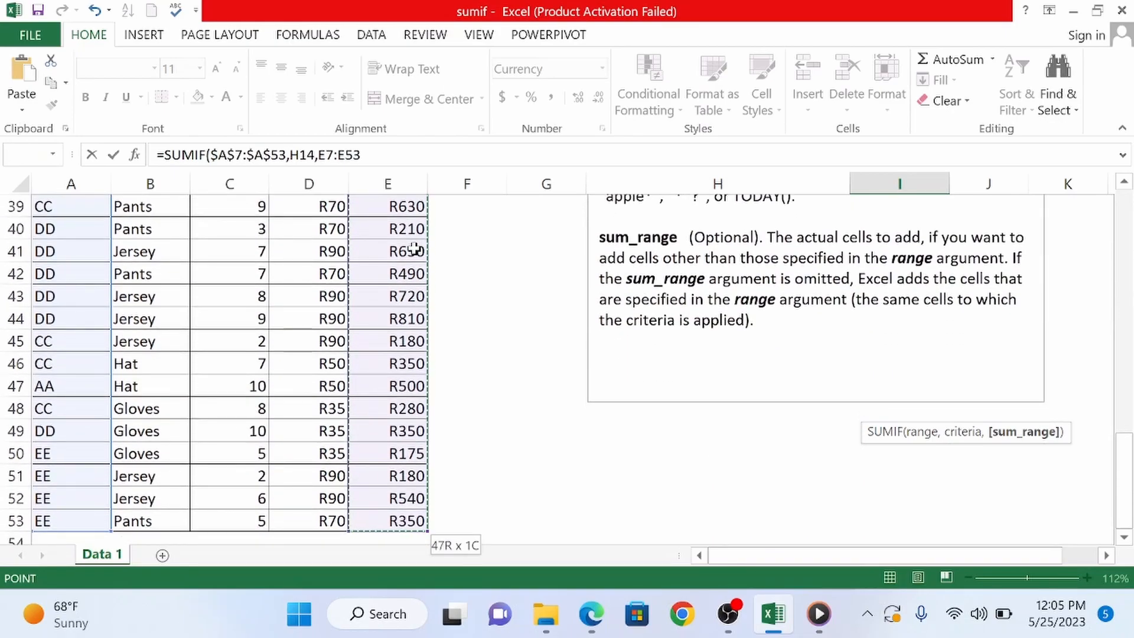
key("F4")
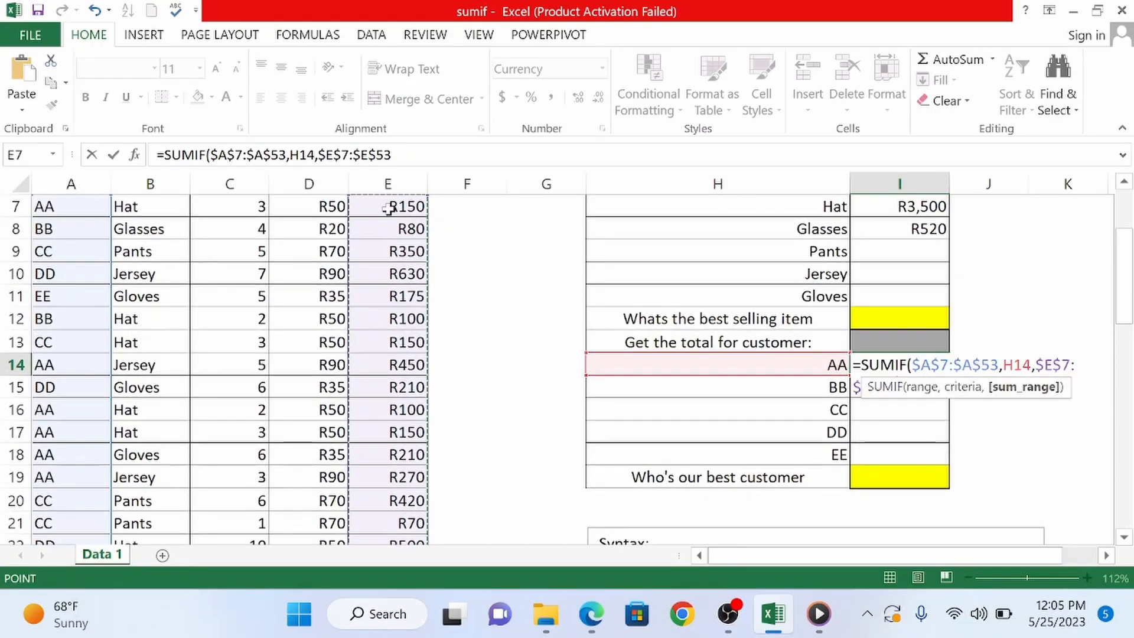
left_click_drag(1124, 253, 1124, 215)
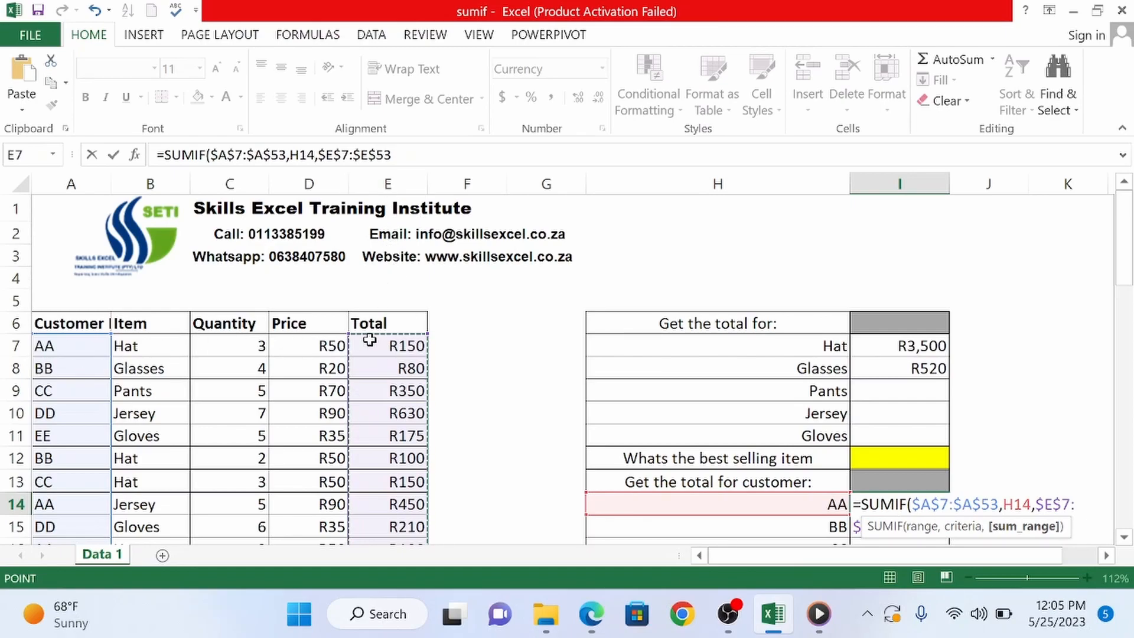
left_click_drag(1124, 251, 1102, 508)
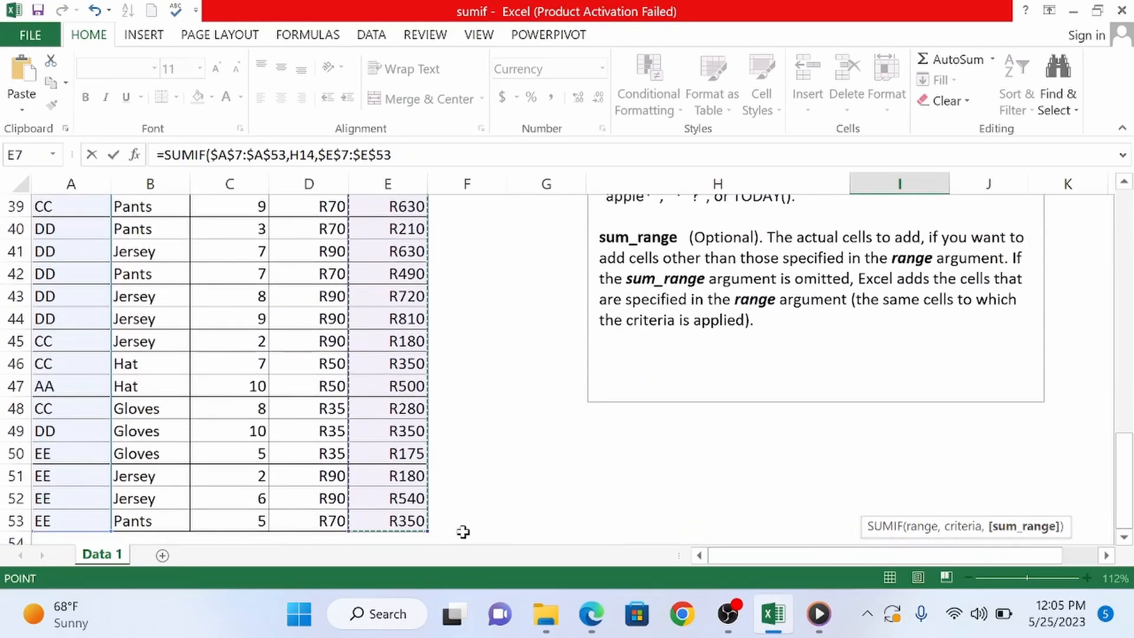
left_click_drag(1124, 452, 1121, 253)
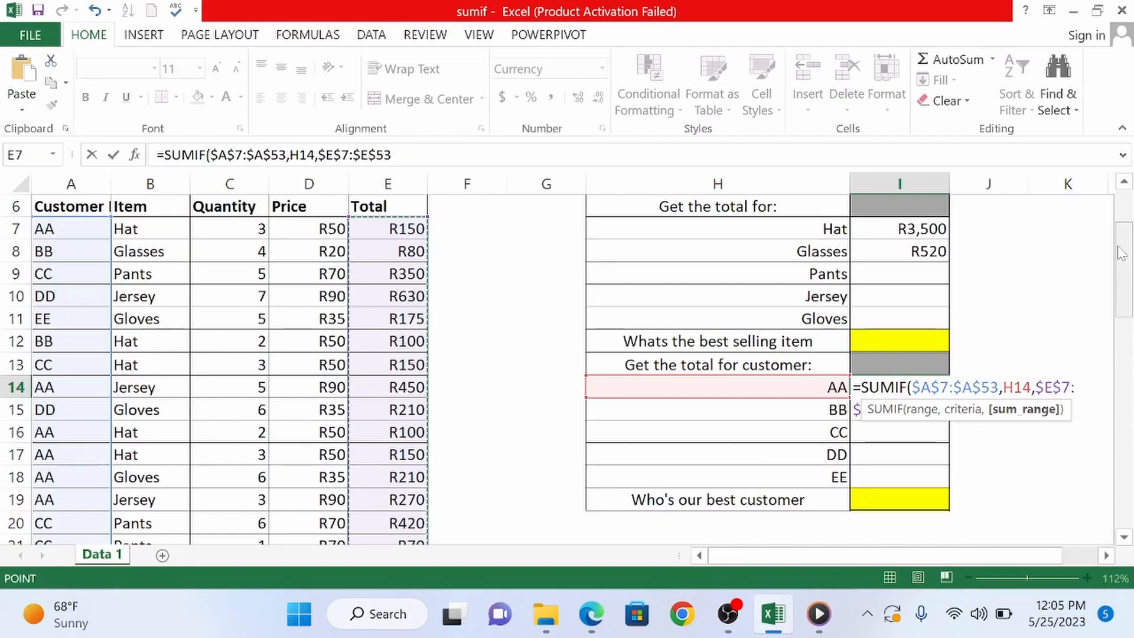
key("Return")
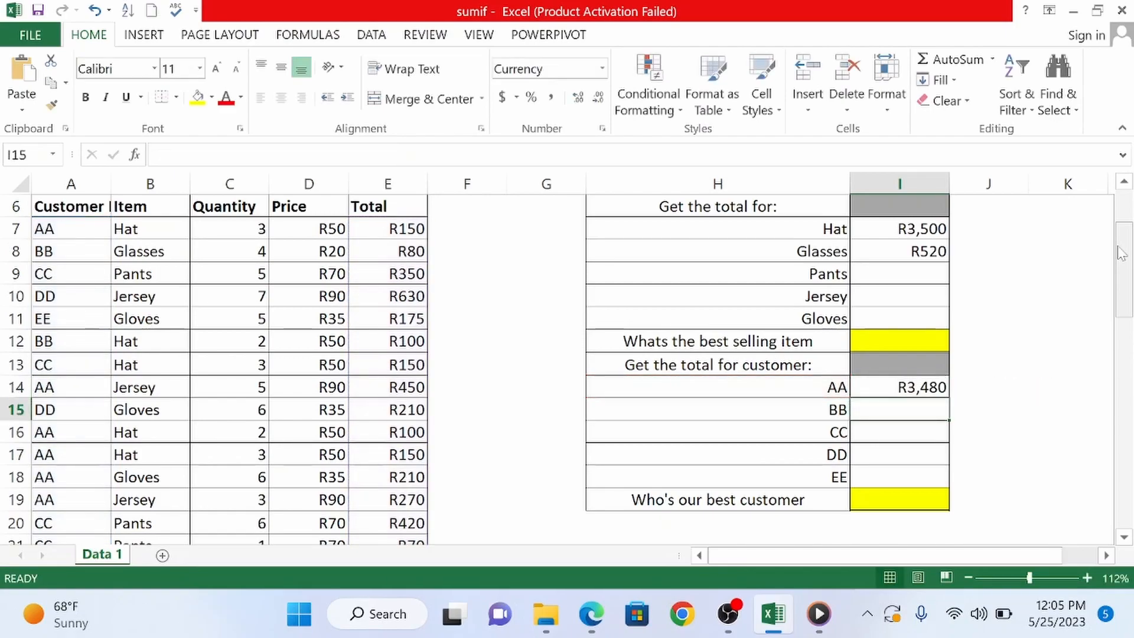
- Fill the customer formula from I14 down to I18 for customers BB to EE
key("Up")
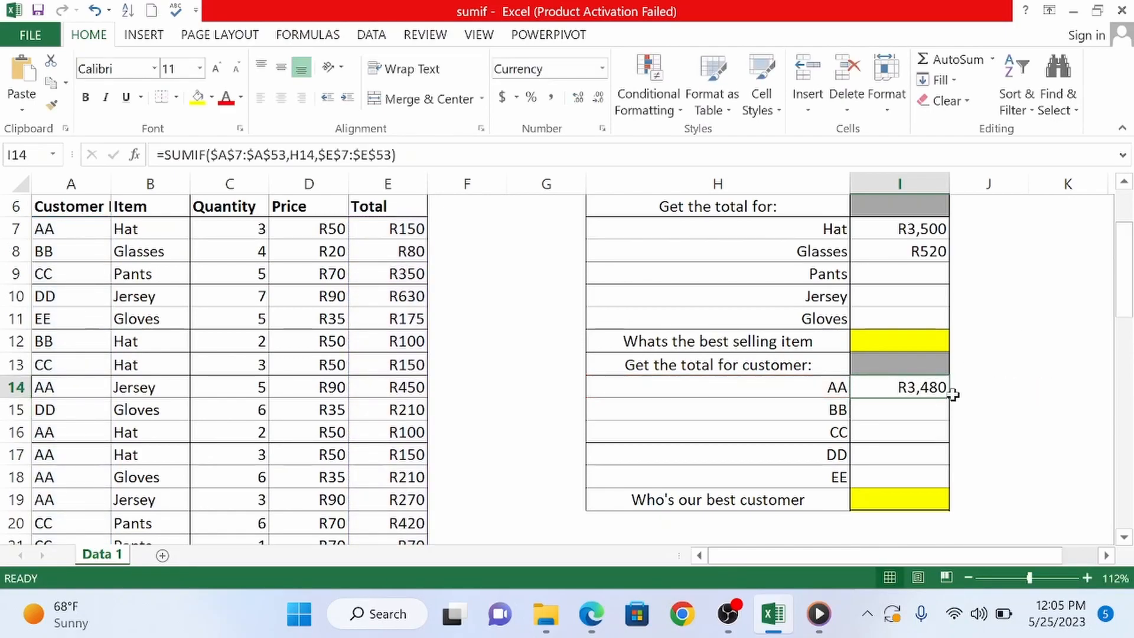
left_click_drag(949, 398, 948, 478)
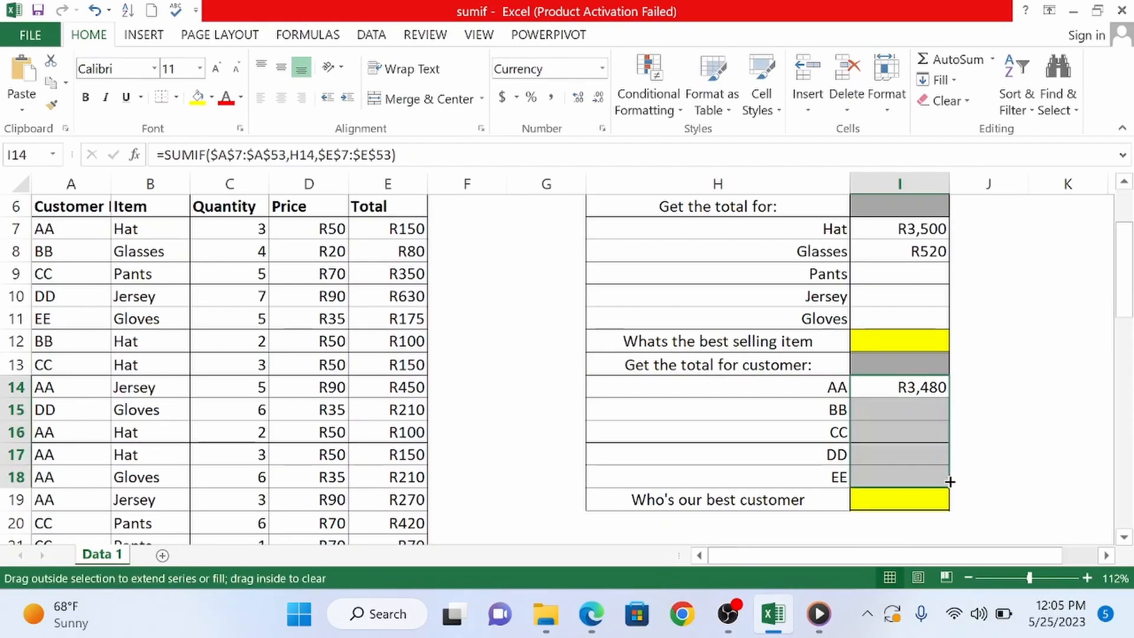
left_click(1047, 456)
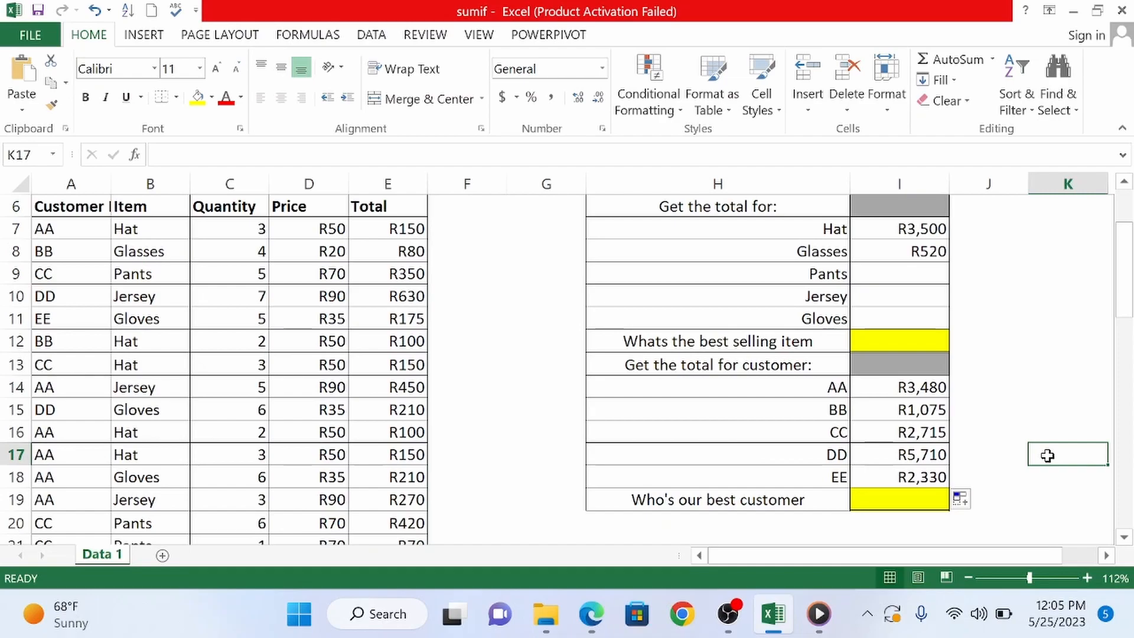
- Examine the range, criterion and sum range references in the customer formulas from I14 to I18
left_click(894, 390)
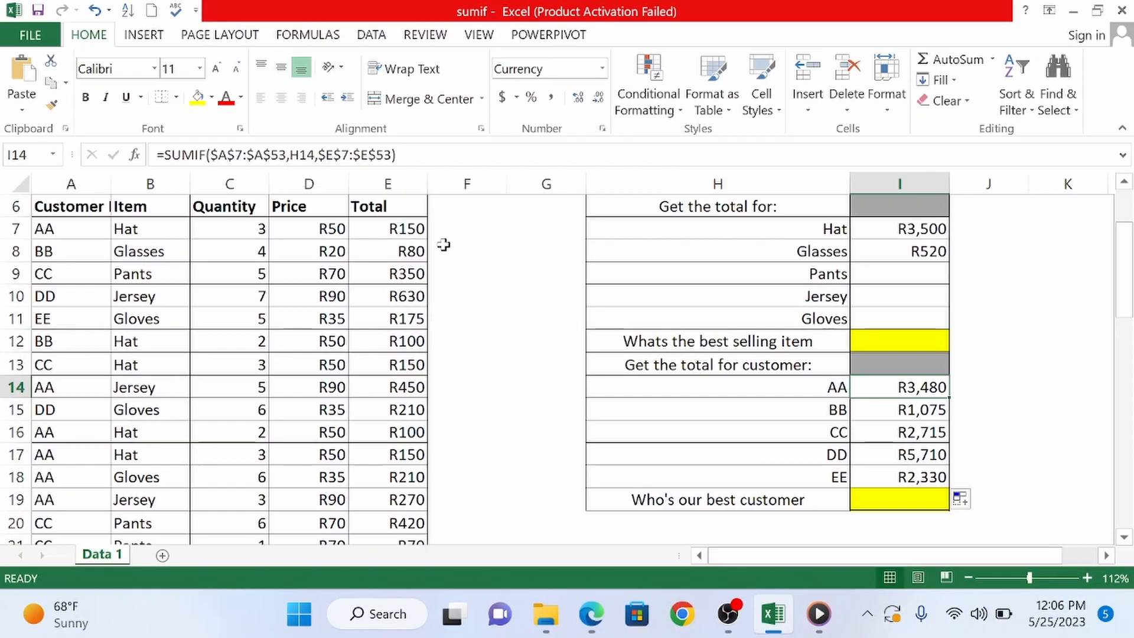
key("Down")
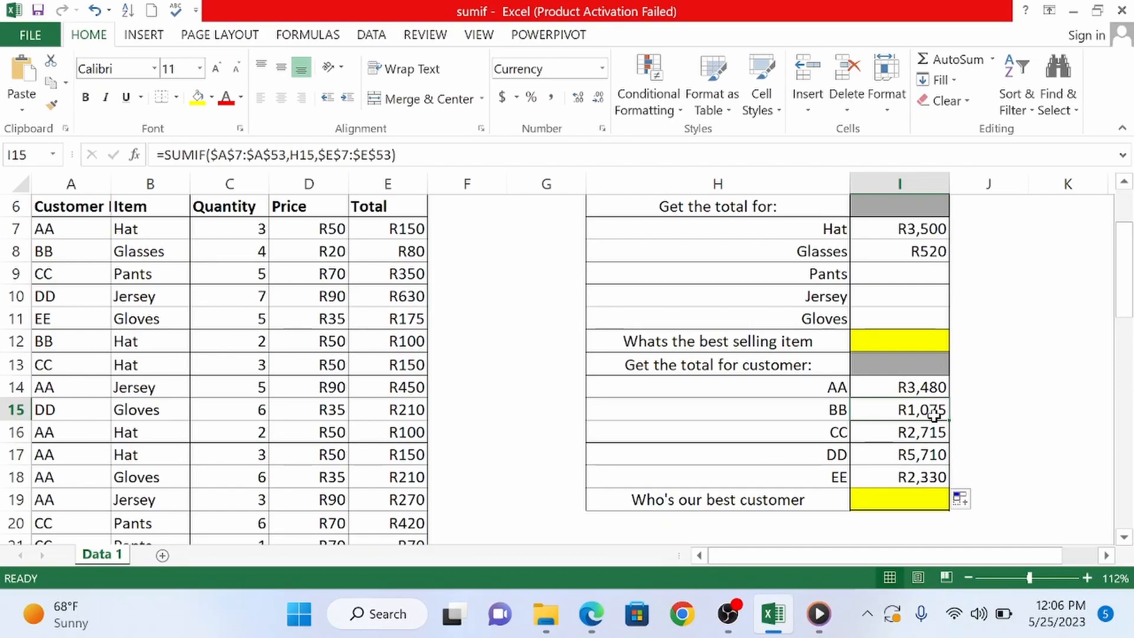
key("Down")
left_click(927, 452)
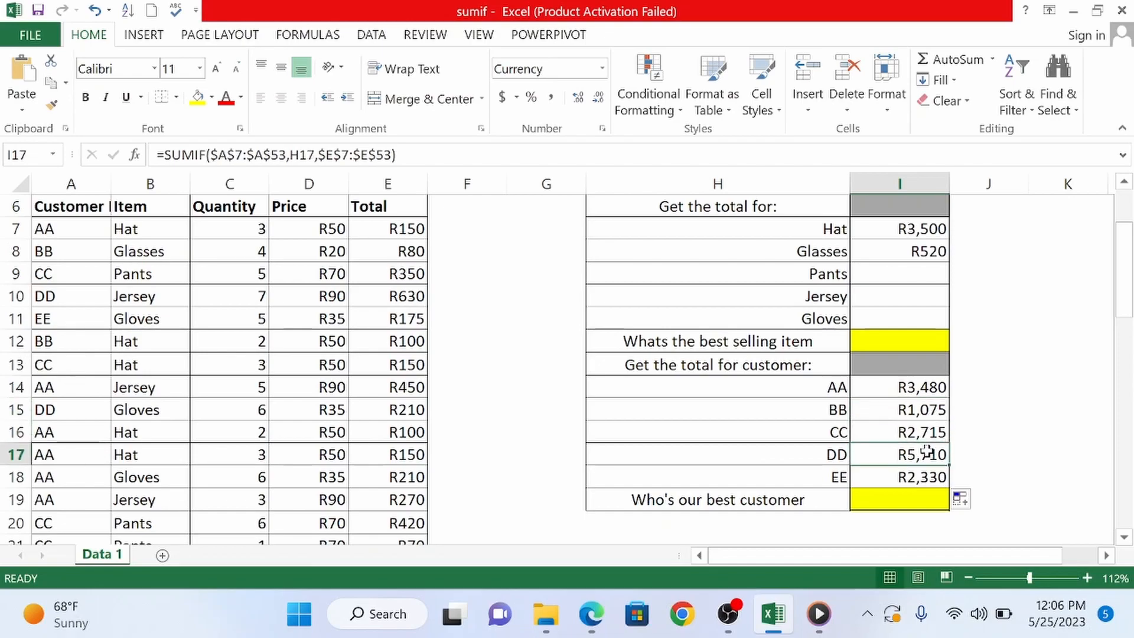
left_click(926, 476)
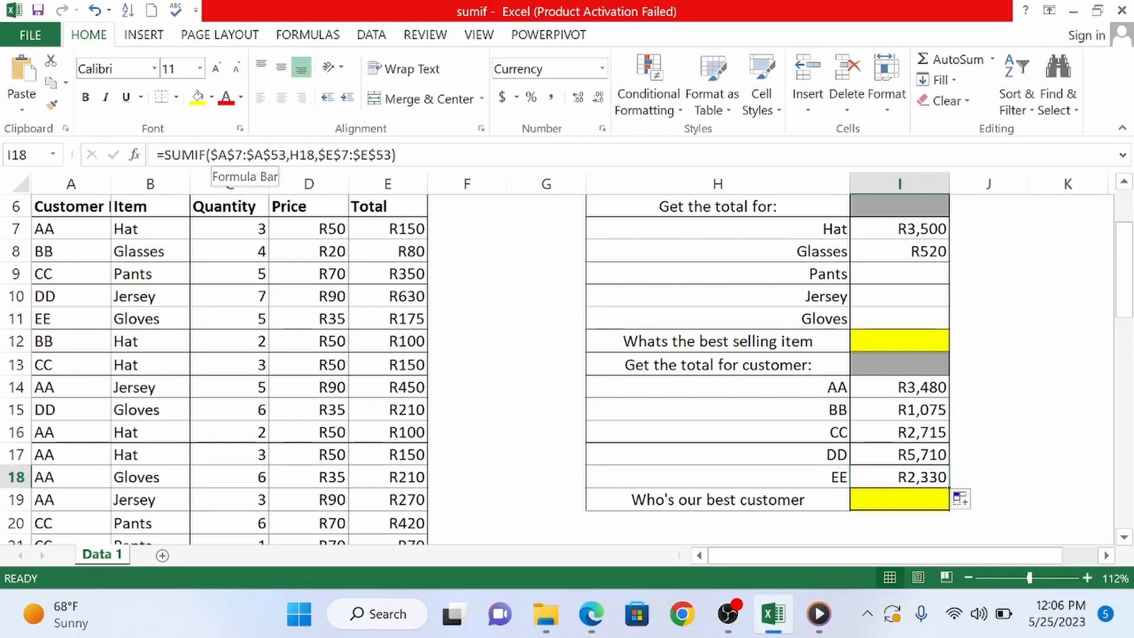
left_click(893, 455)
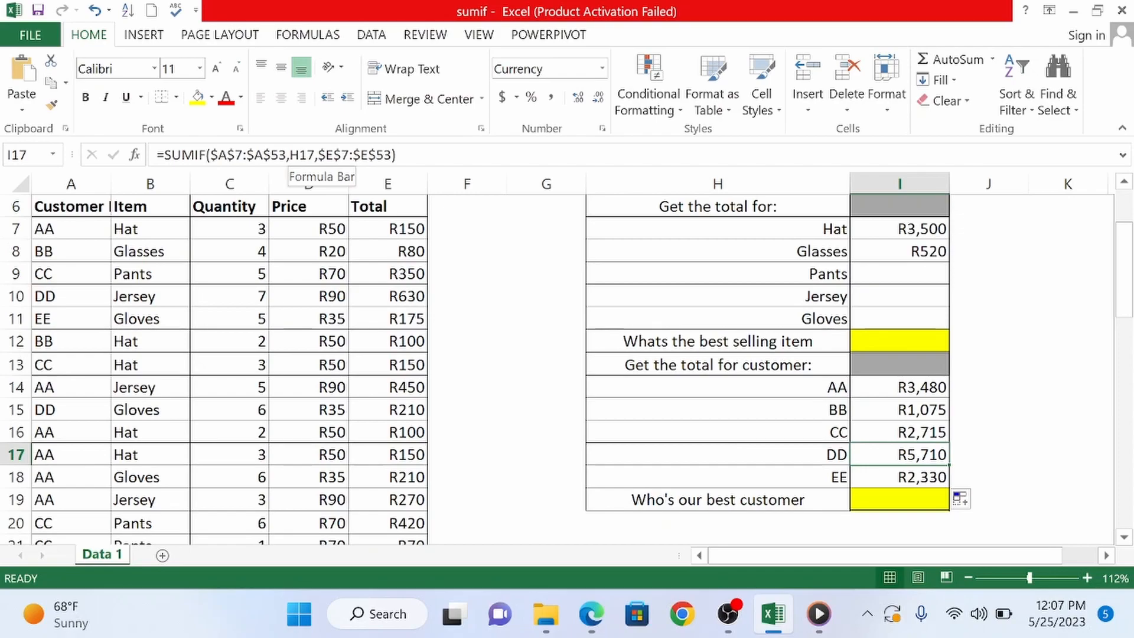
left_click(904, 382)
- Clear the copied formulas in I15:I18 and refill them from the AA formula in I14
left_click(929, 407)
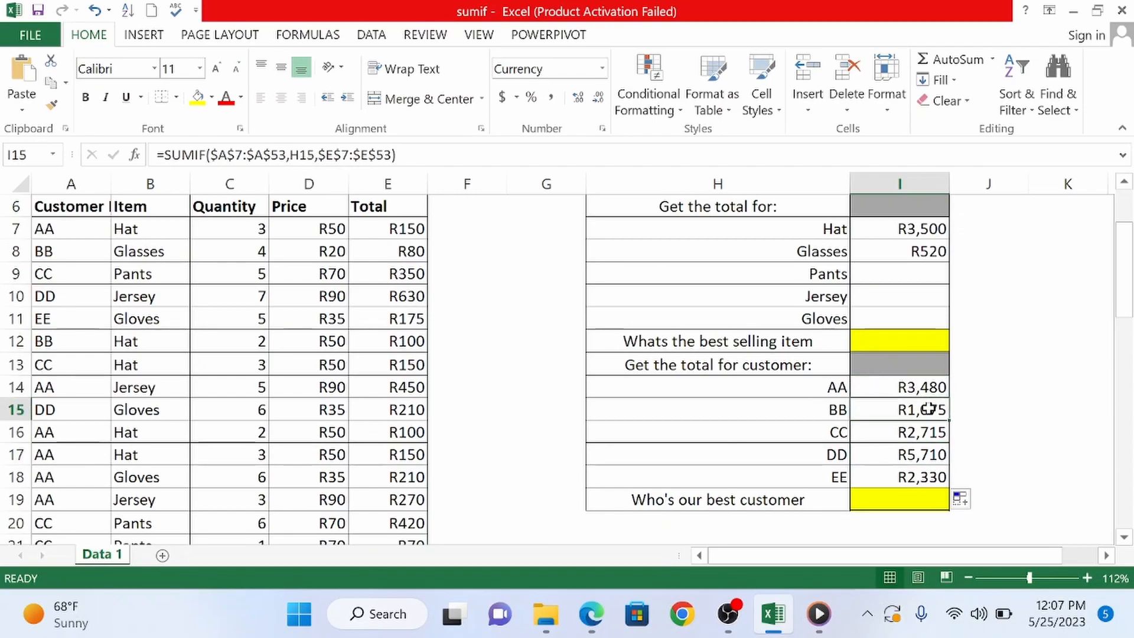
key("ctrl+shift+Down")
key("Delete")
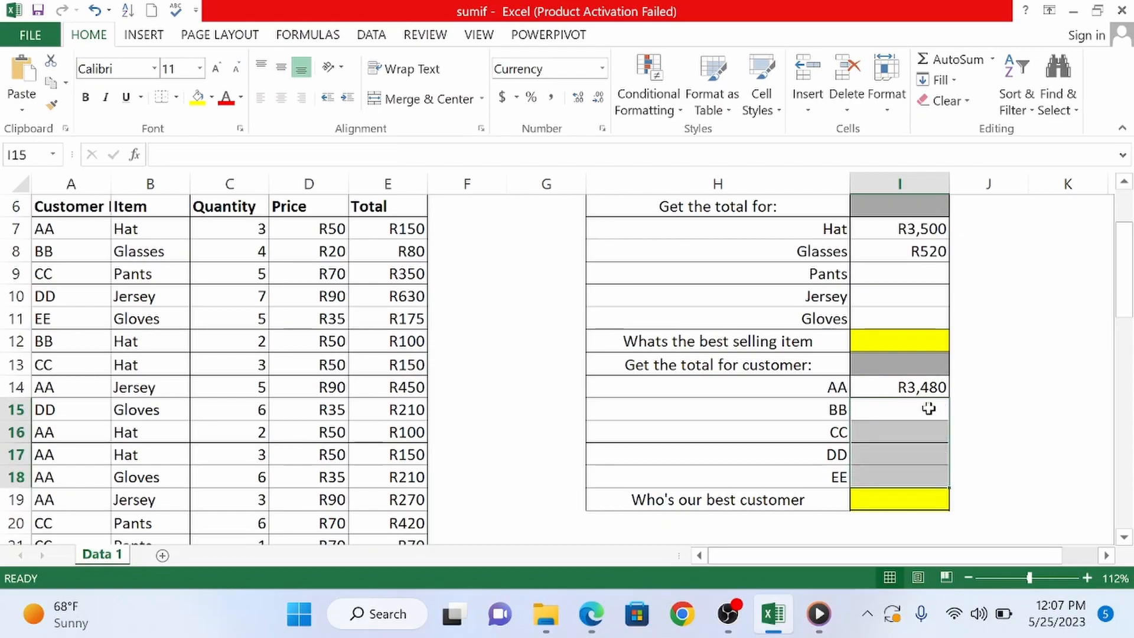
key("Up")
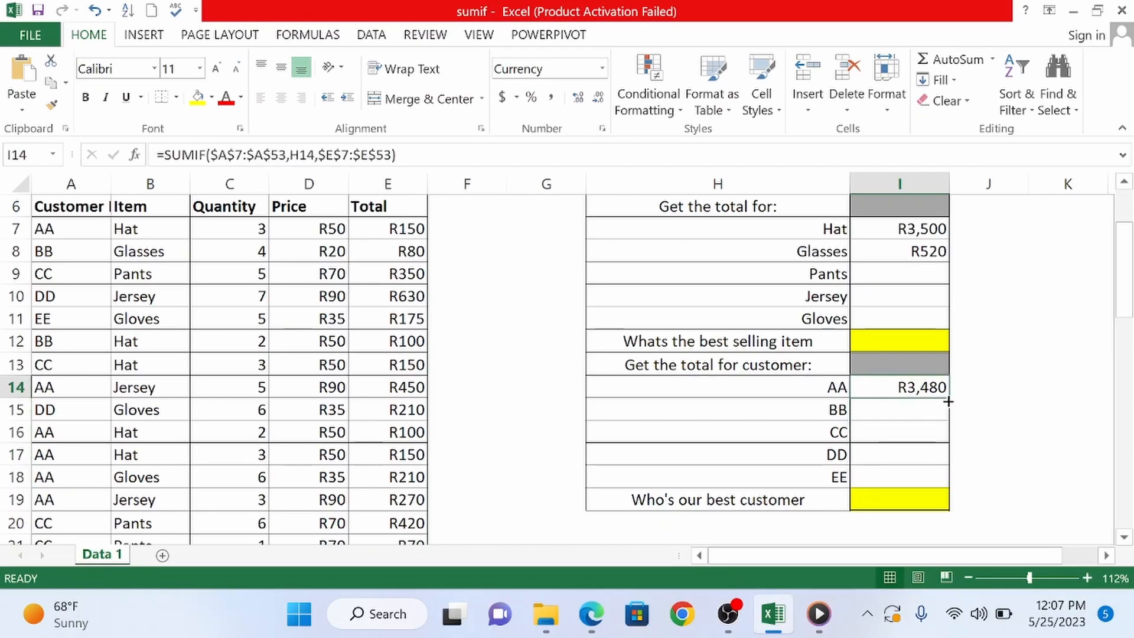
left_click_drag(950, 399, 950, 479)
- Compare the criterion cell used by each refilled customer formula between I14 and I17
left_click(918, 412)
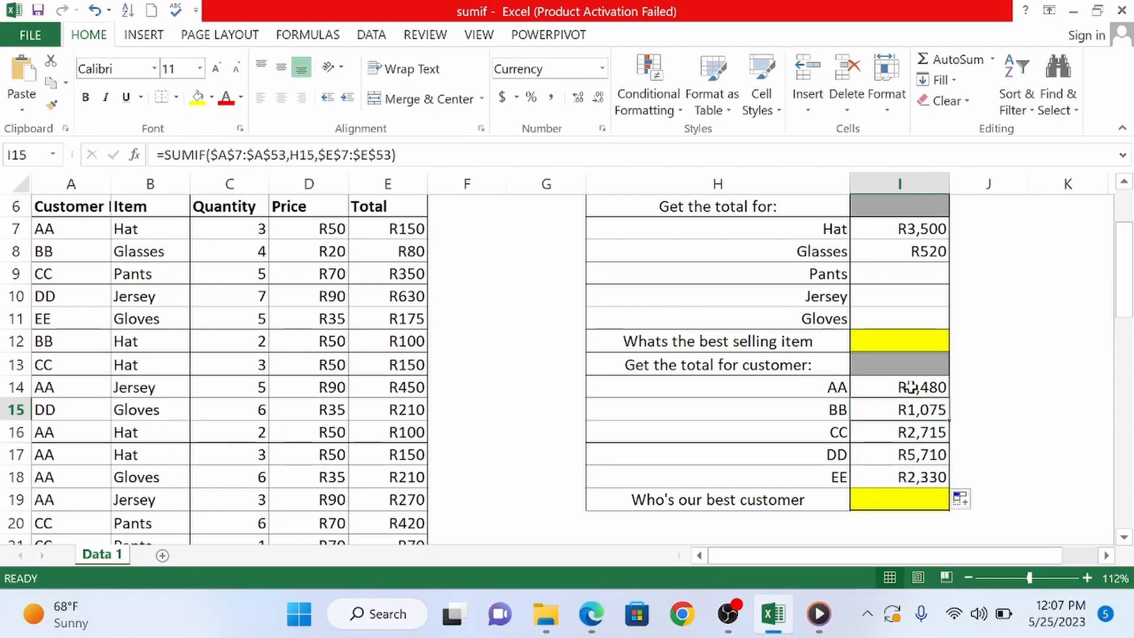
left_click(910, 387)
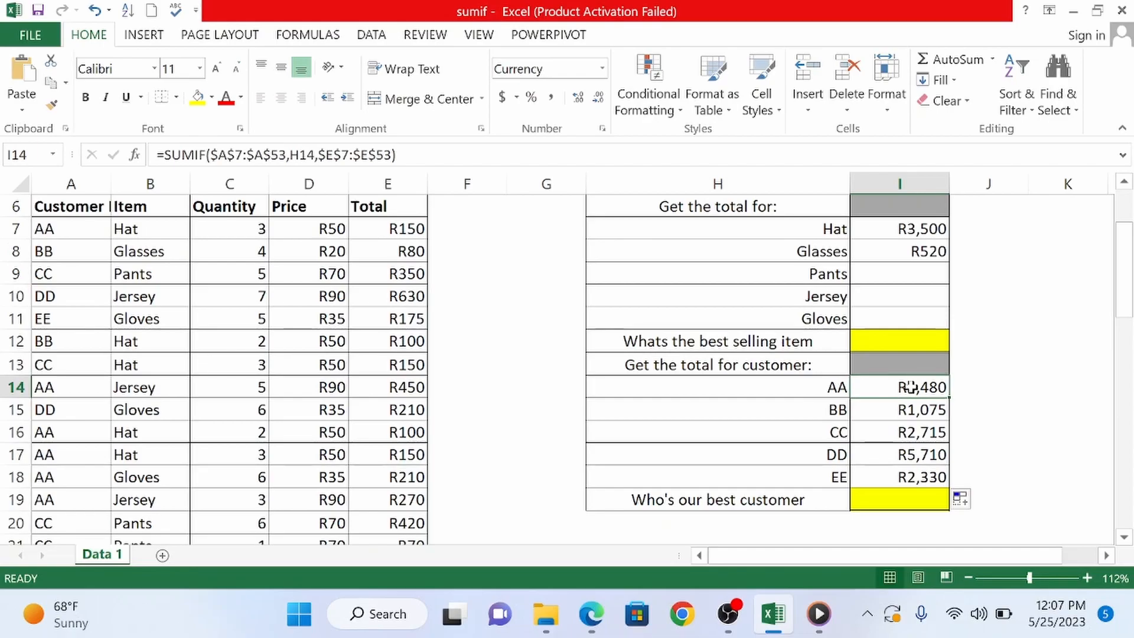
left_click(924, 410)
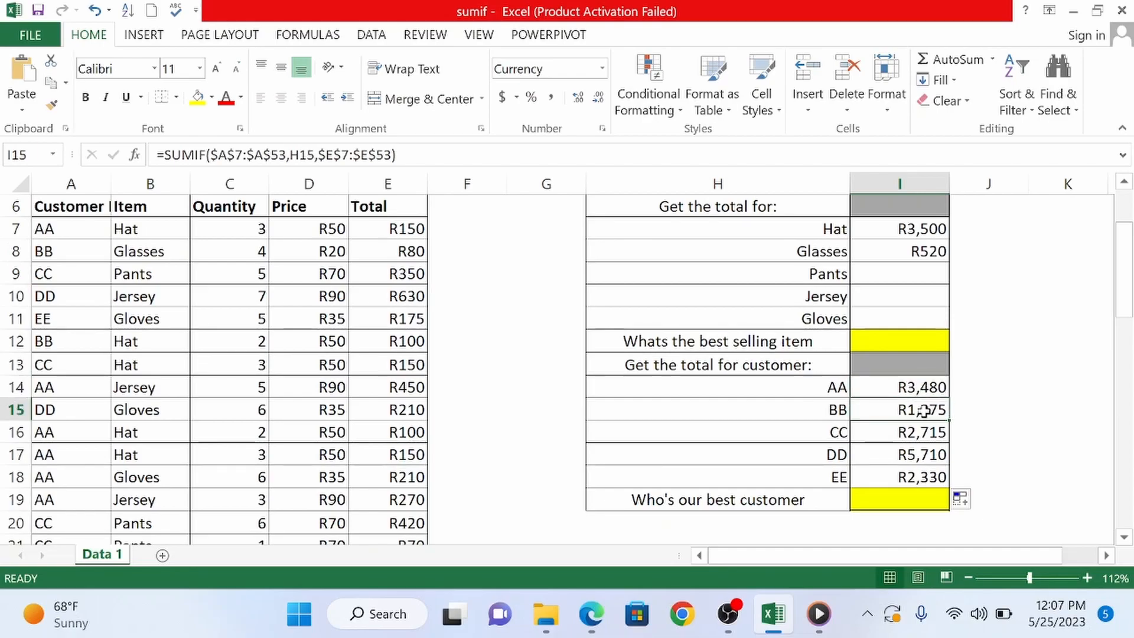
left_click(906, 436)
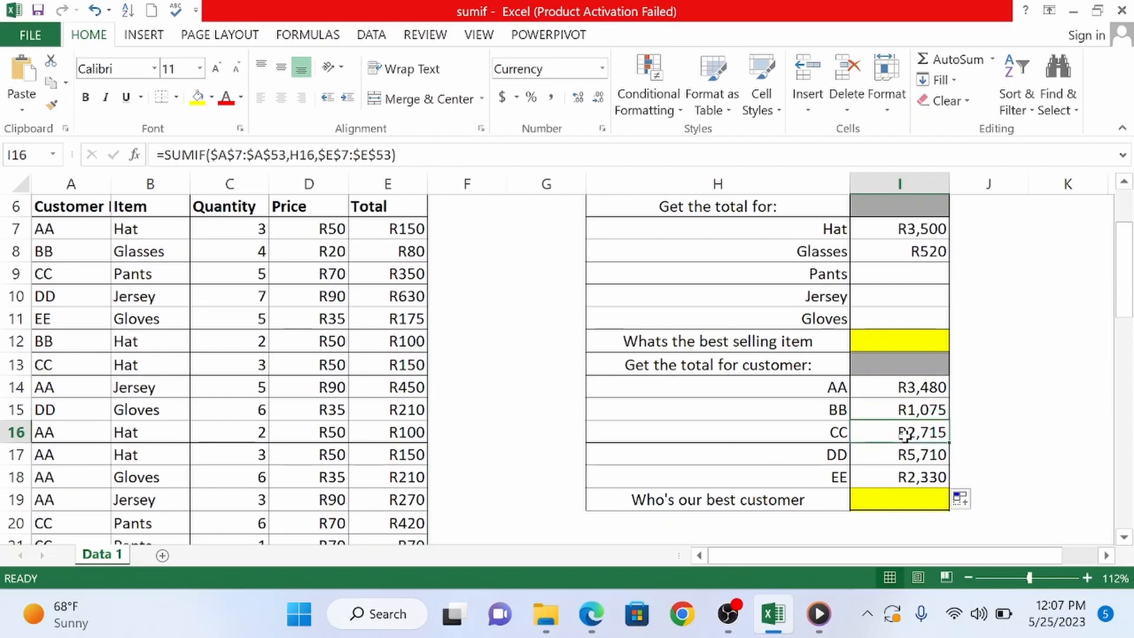
left_click(921, 454)
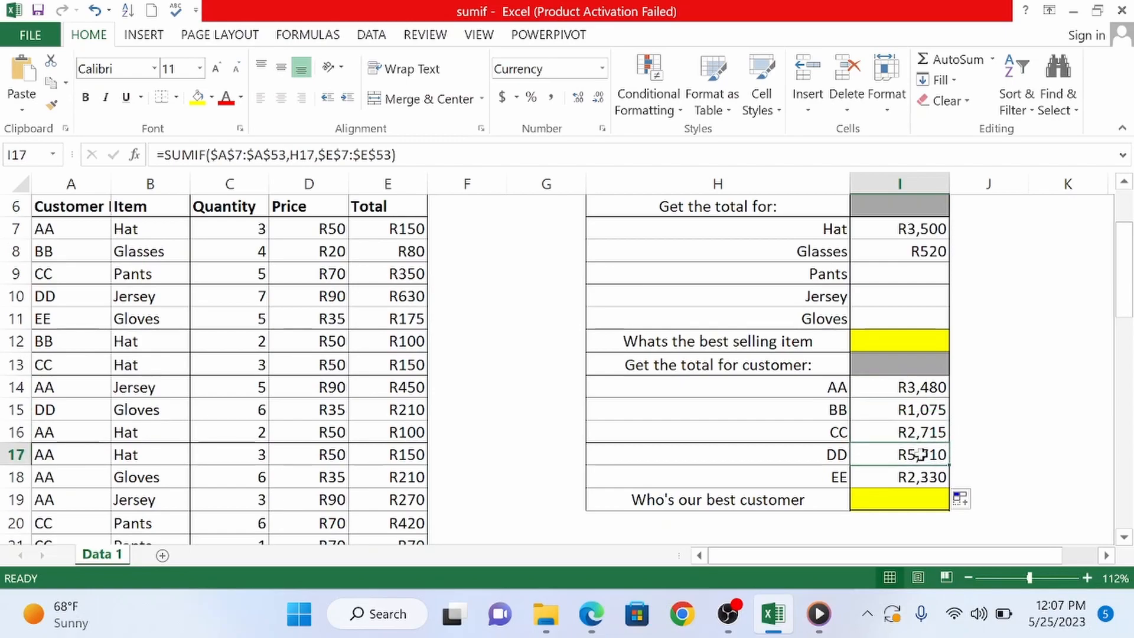